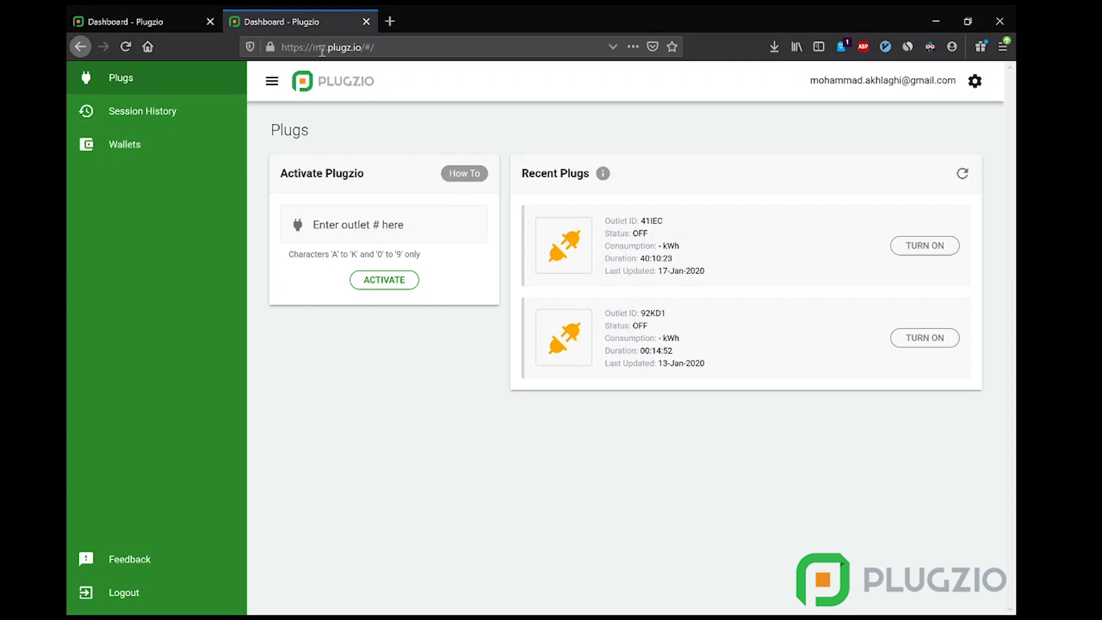
Compare the user and management site addresses, then return to the user's Plugs page
left_click_drag(313, 47, 360, 50)
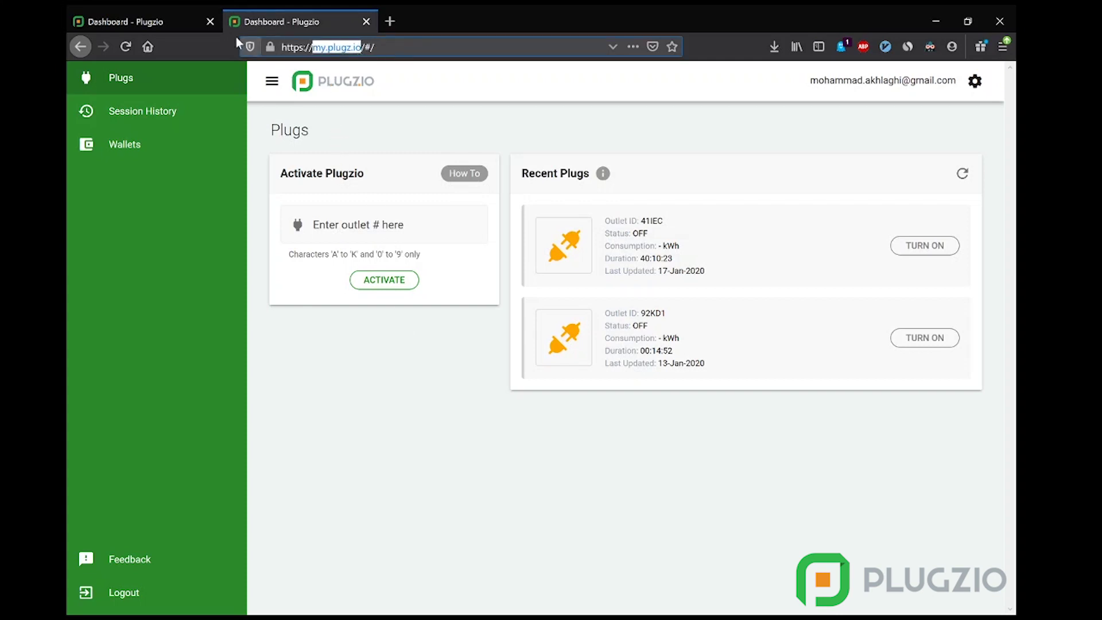
left_click(132, 16)
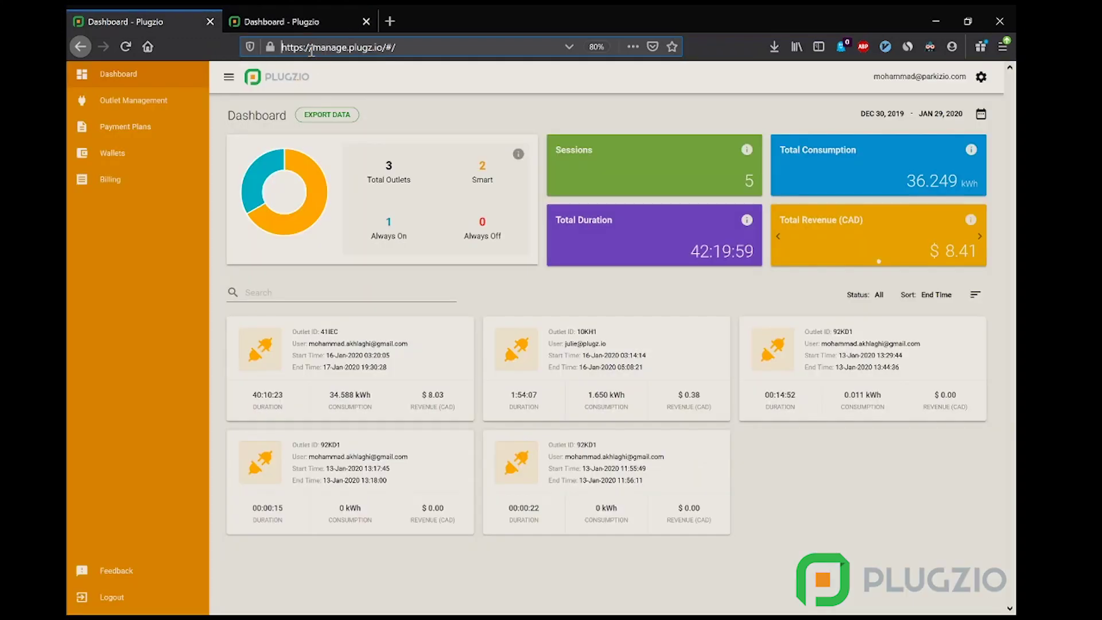
left_click_drag(312, 47, 386, 47)
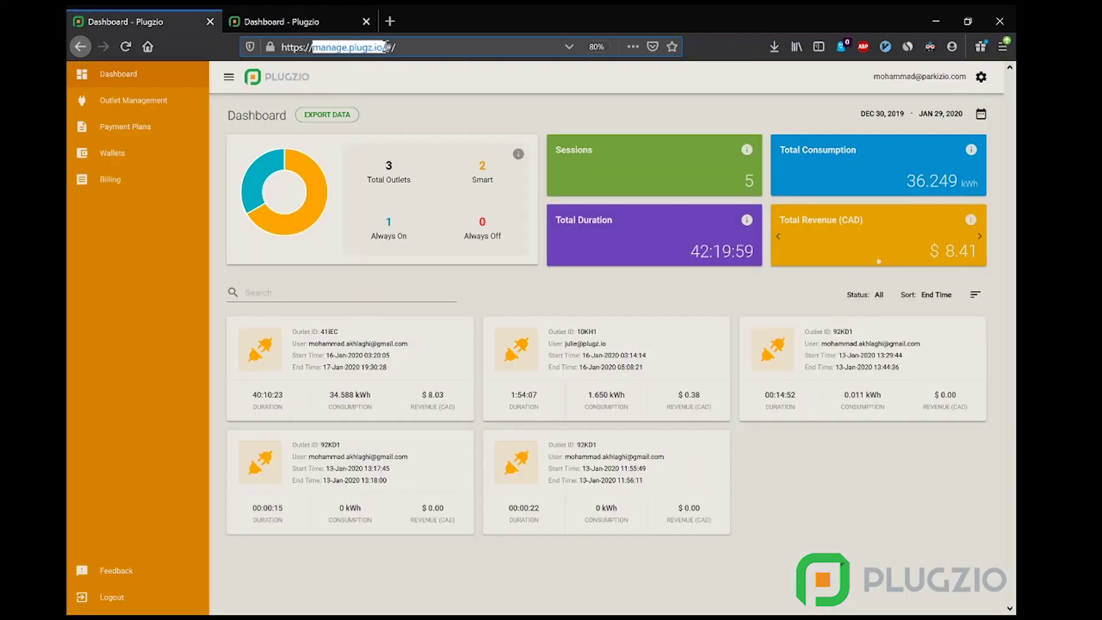
left_click(314, 23)
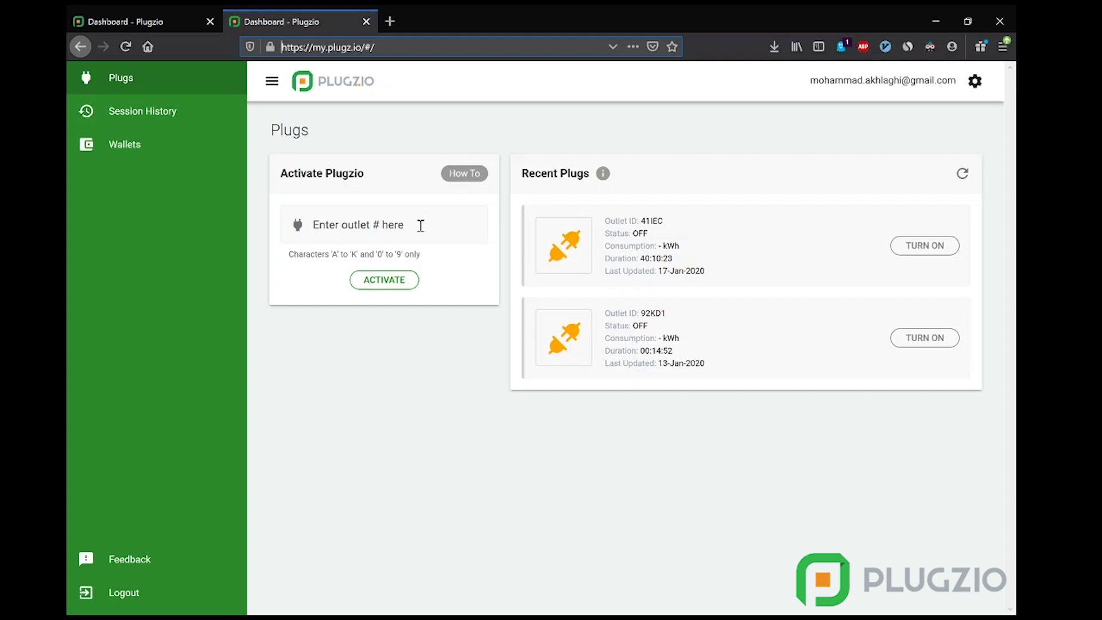
View the How to activate Plugzio guide, then dismiss it with Escape
left_click(470, 181)
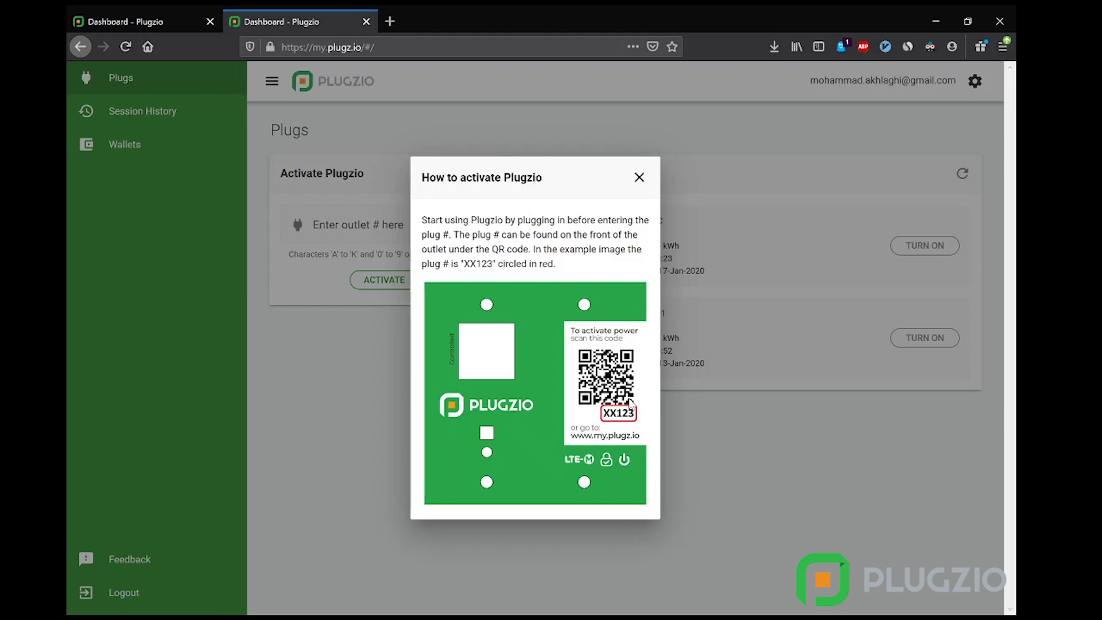
key("Escape")
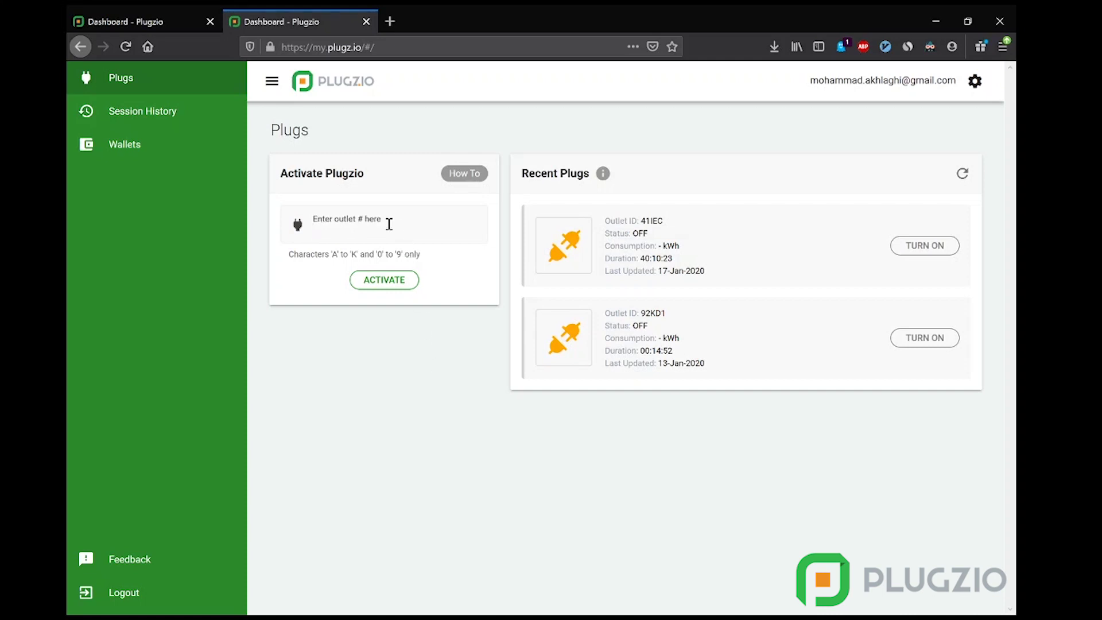
Try activating outlet ABC123 and dismiss the no-access warning
type("BC123")
left_click(396, 279)
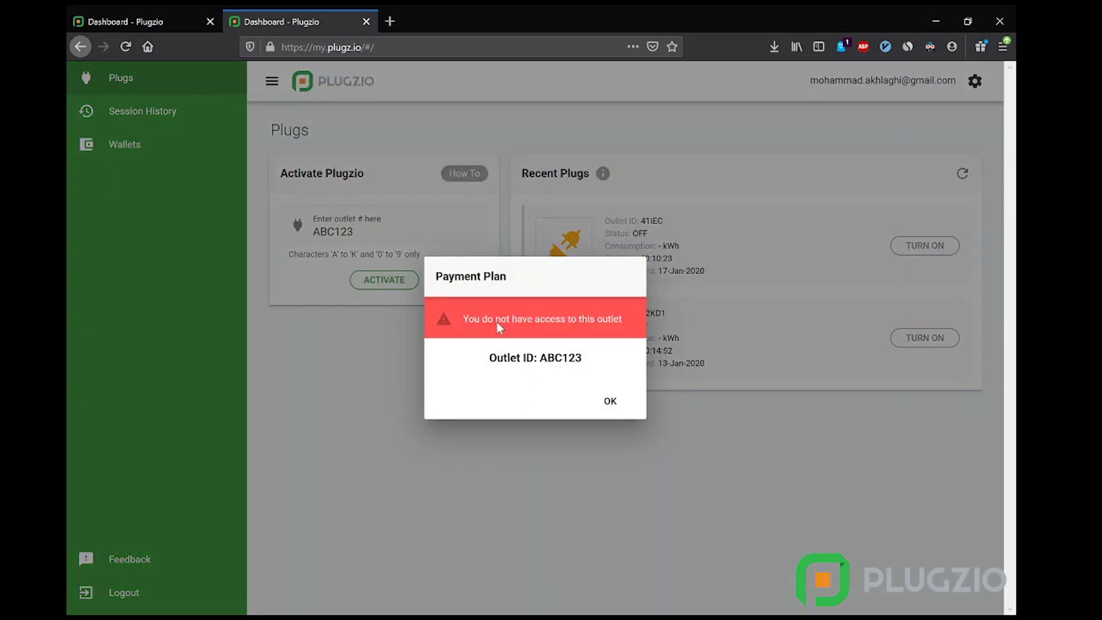
left_click(610, 401)
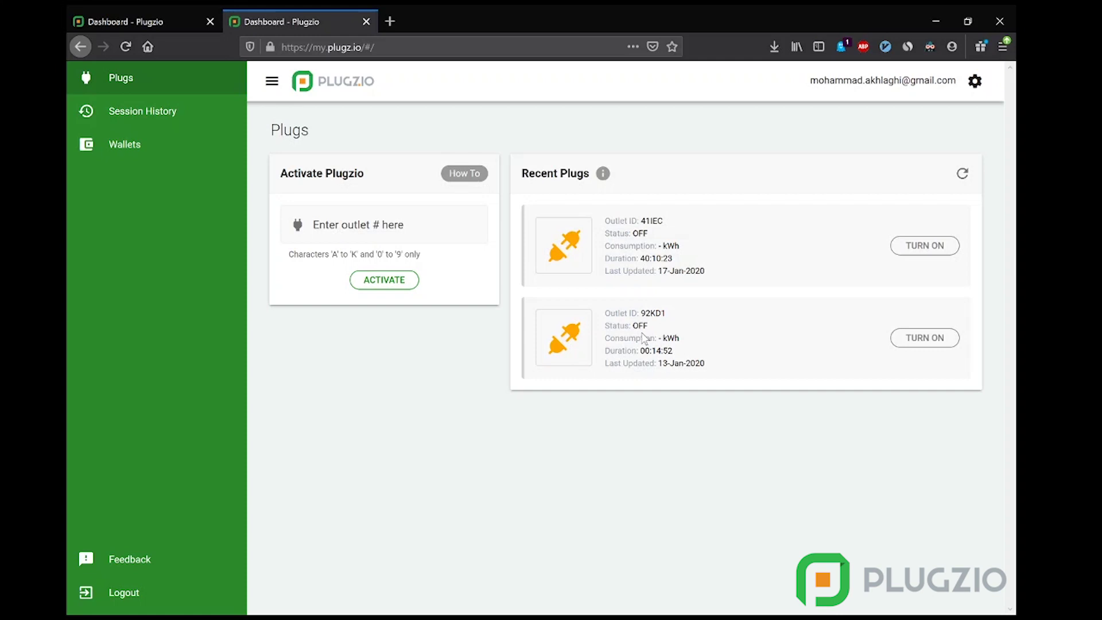
Enter outlet 41IEC, review its $0.20-per-hour CAD plan, and cancel without turning it on
type("41IEC")
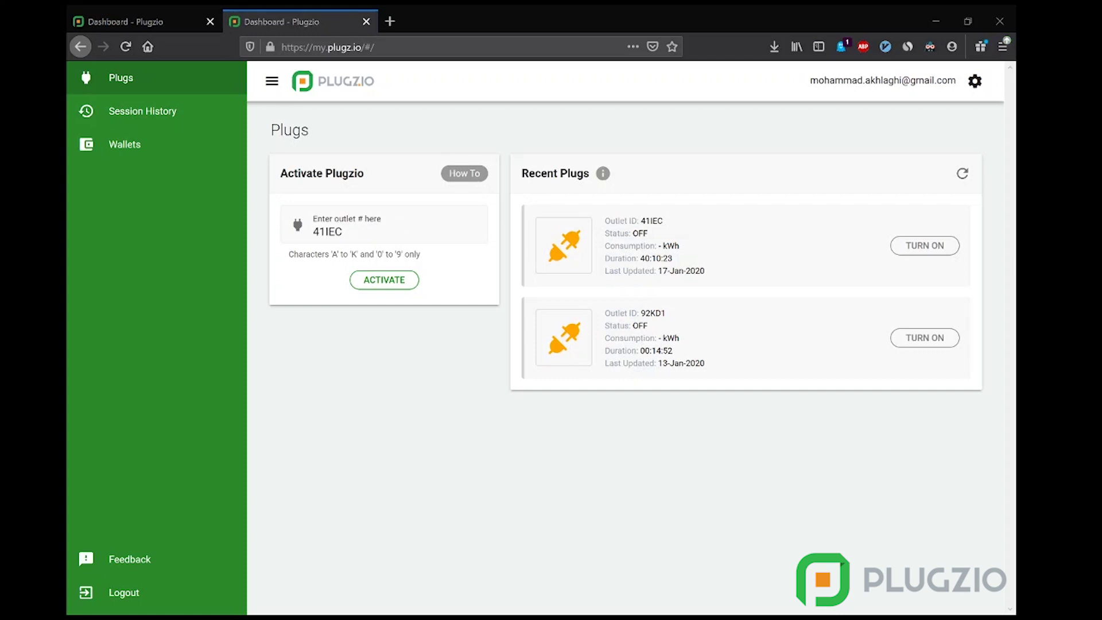
left_click(915, 247)
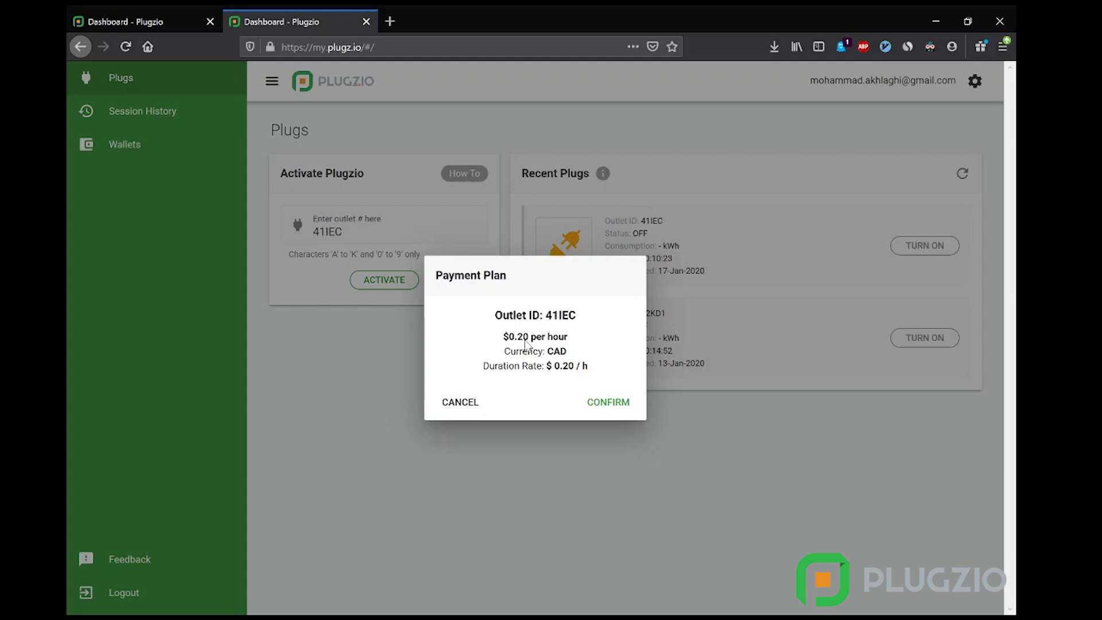
left_click(463, 404)
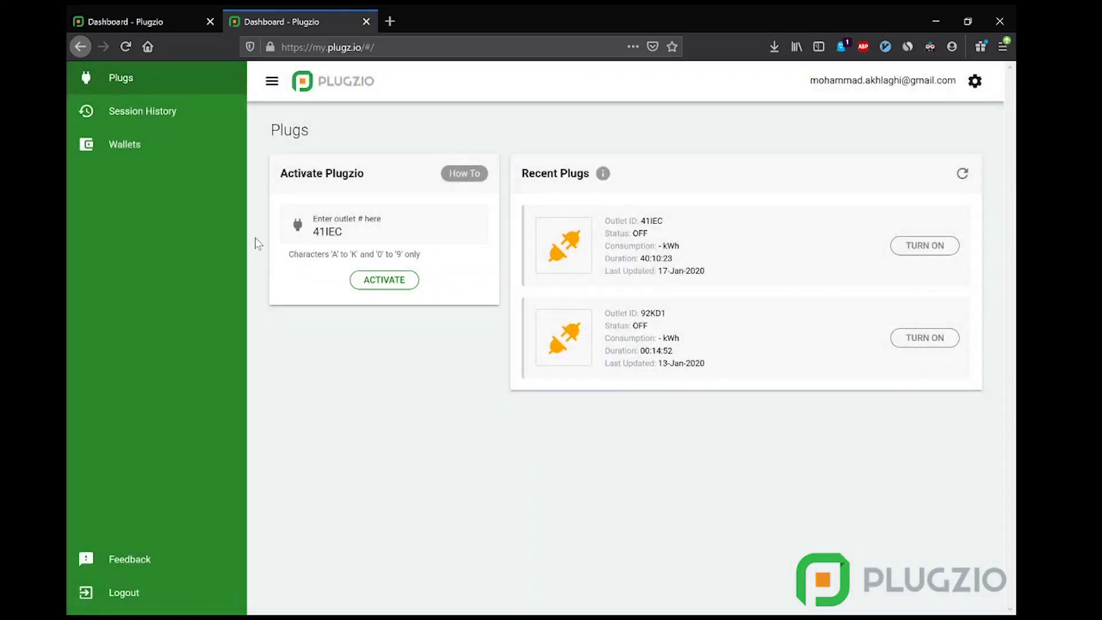
View the 41IEC session details in Session History: $0.20 per hour, 34.588 kWh, $8.03
left_click(170, 117)
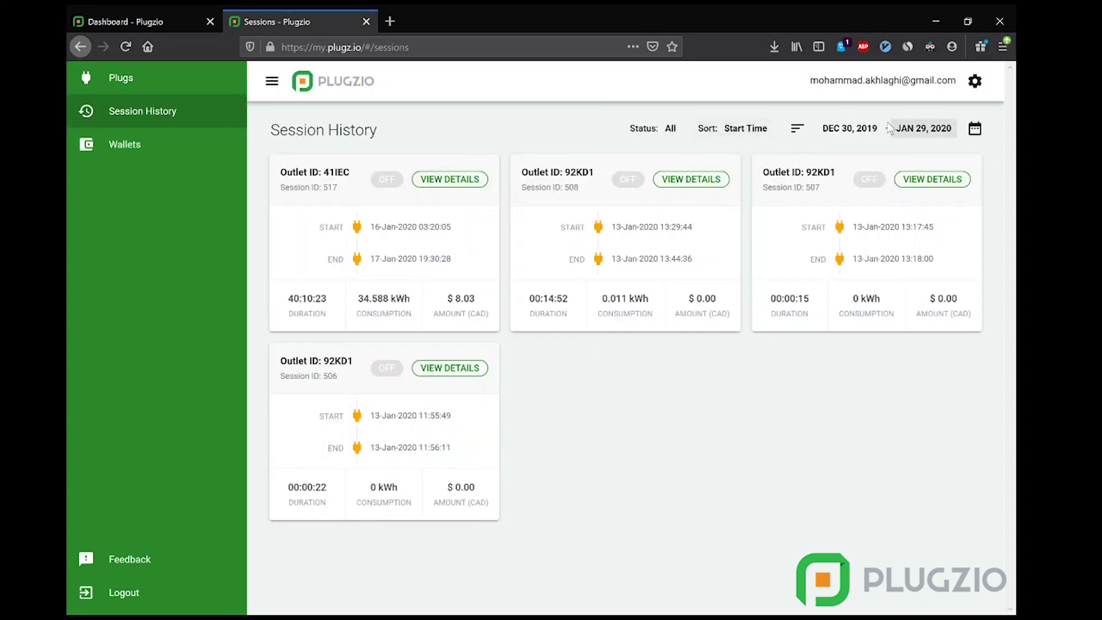
left_click(448, 179)
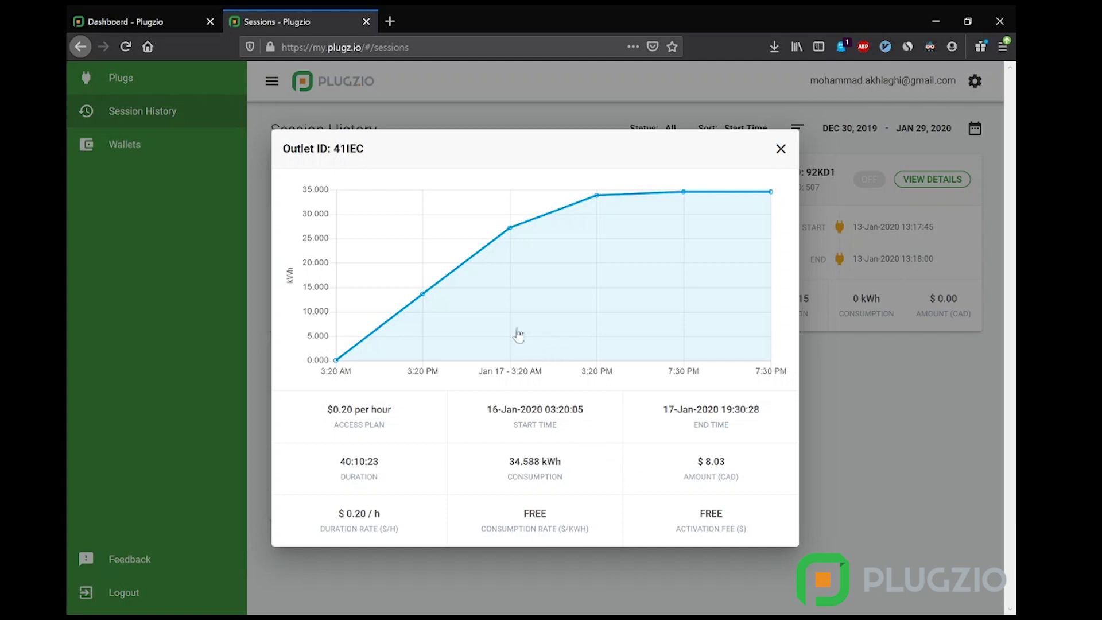
mouse_move(422, 298)
Check the Session 517 -$8.03 charge on the $31.97 CAD wallet, then start a new wallet
left_click(780, 149)
left_click(139, 143)
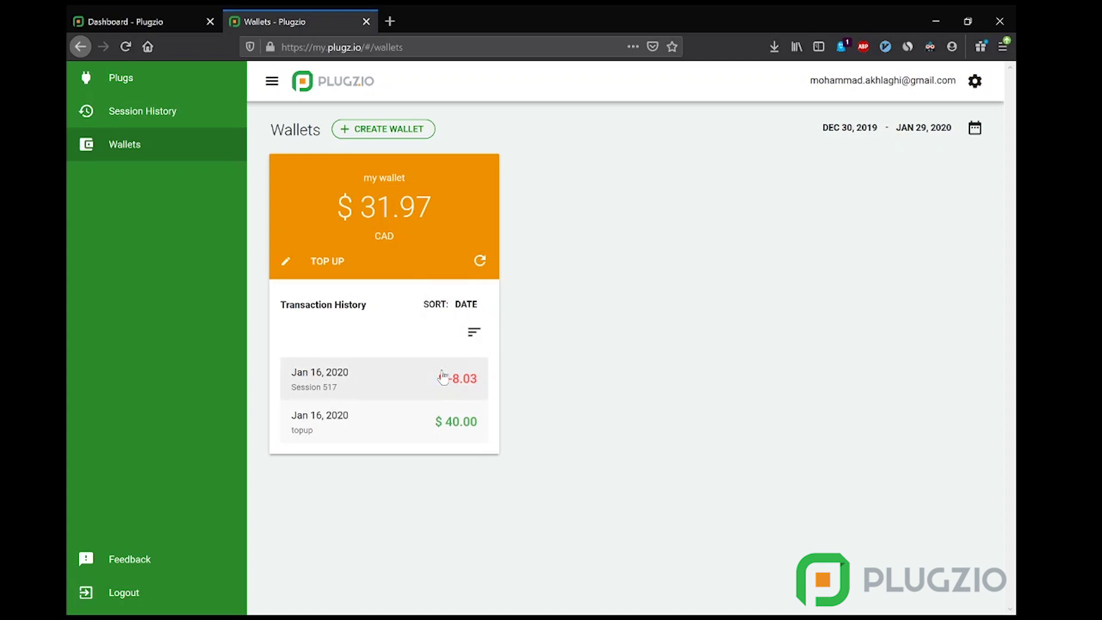
left_click(402, 388)
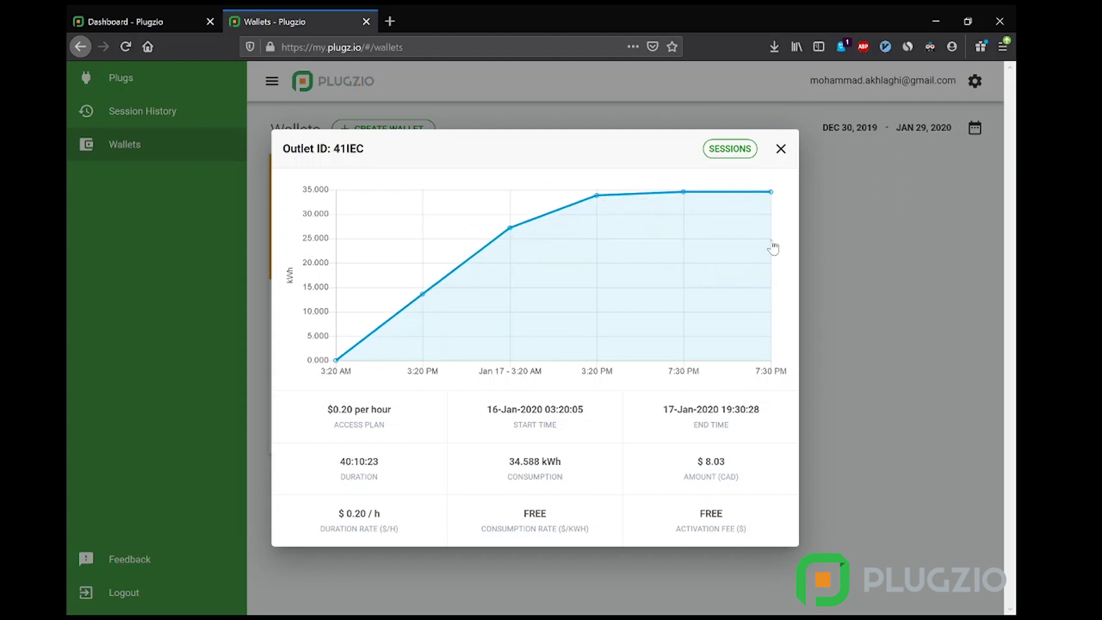
left_click(781, 148)
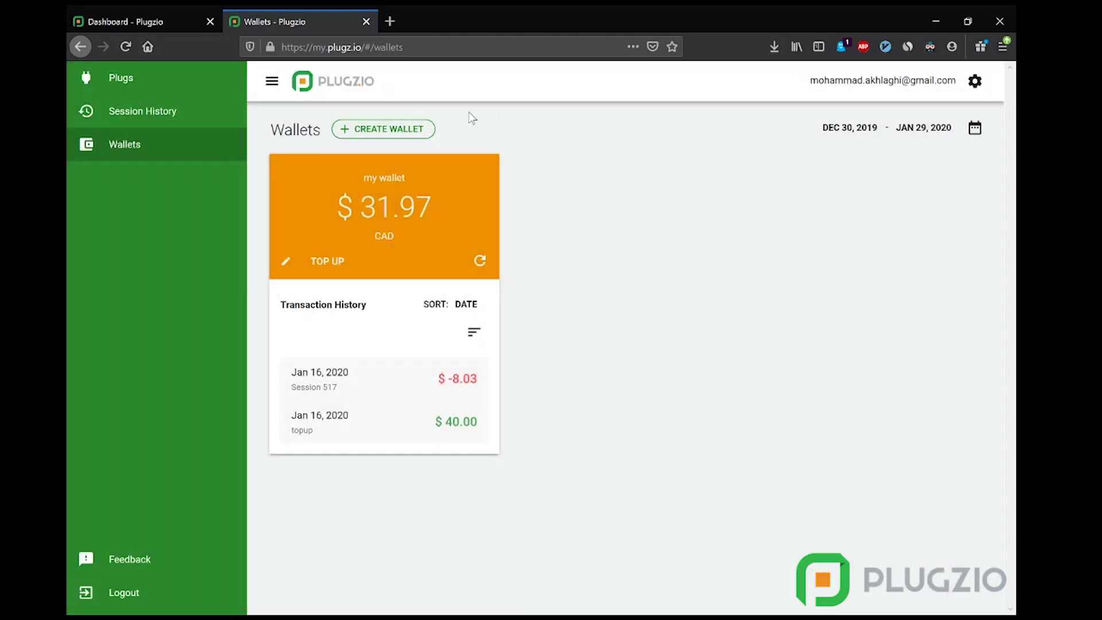
left_click(385, 129)
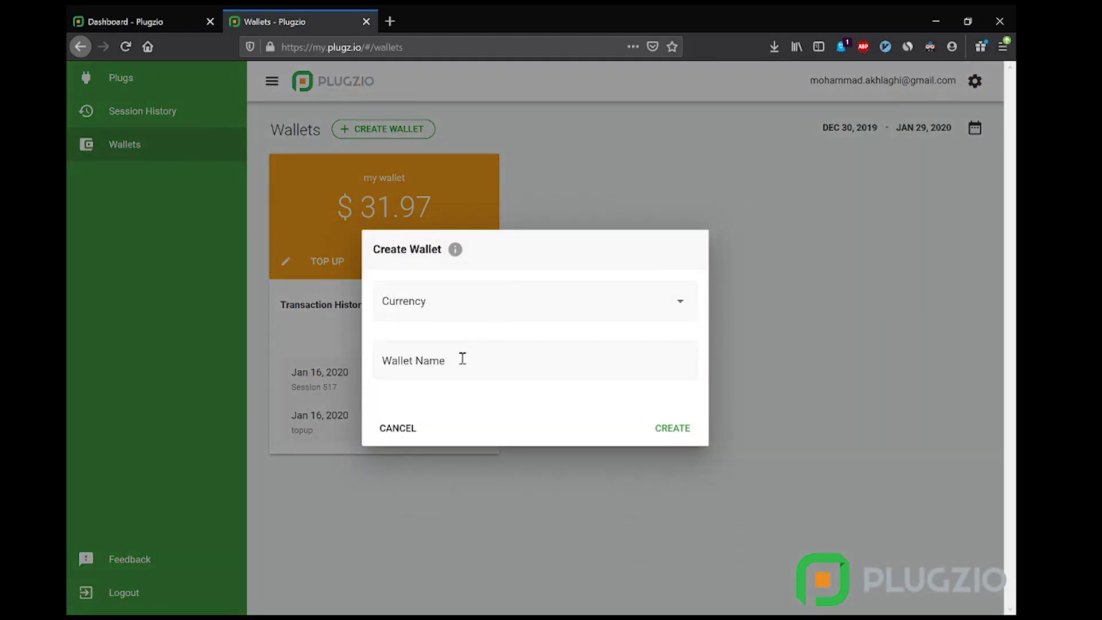
Cancel the new wallet, preview a $40.00 top-up with $1.46 PayPal fees, and abandon it
left_click(409, 433)
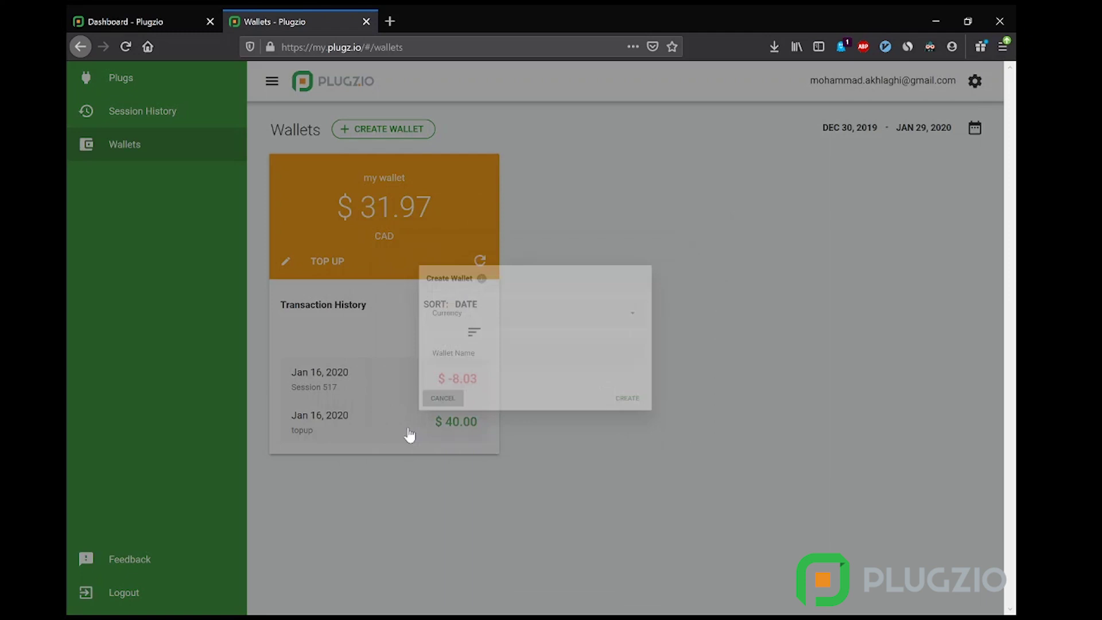
left_click(326, 263)
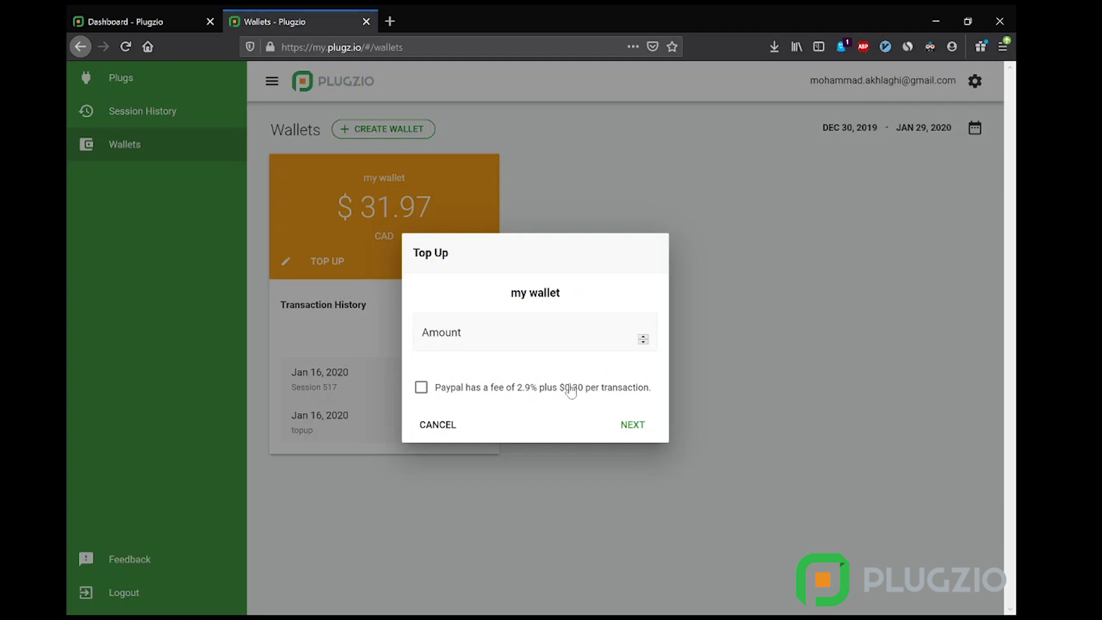
left_click(487, 333)
left_click(422, 388)
left_click(650, 432)
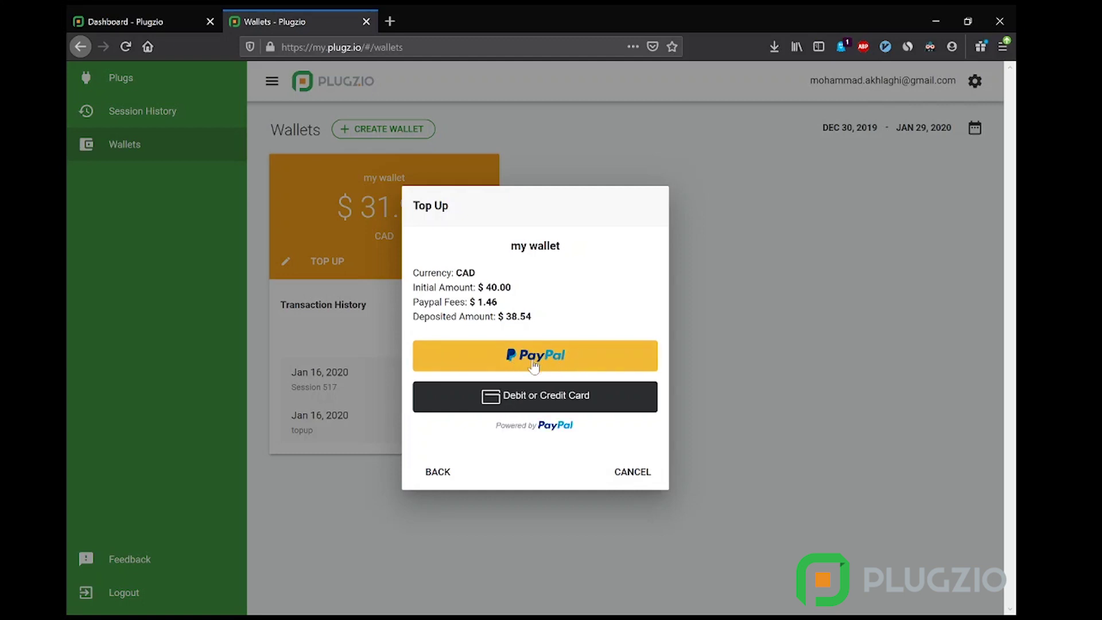
left_click(632, 470)
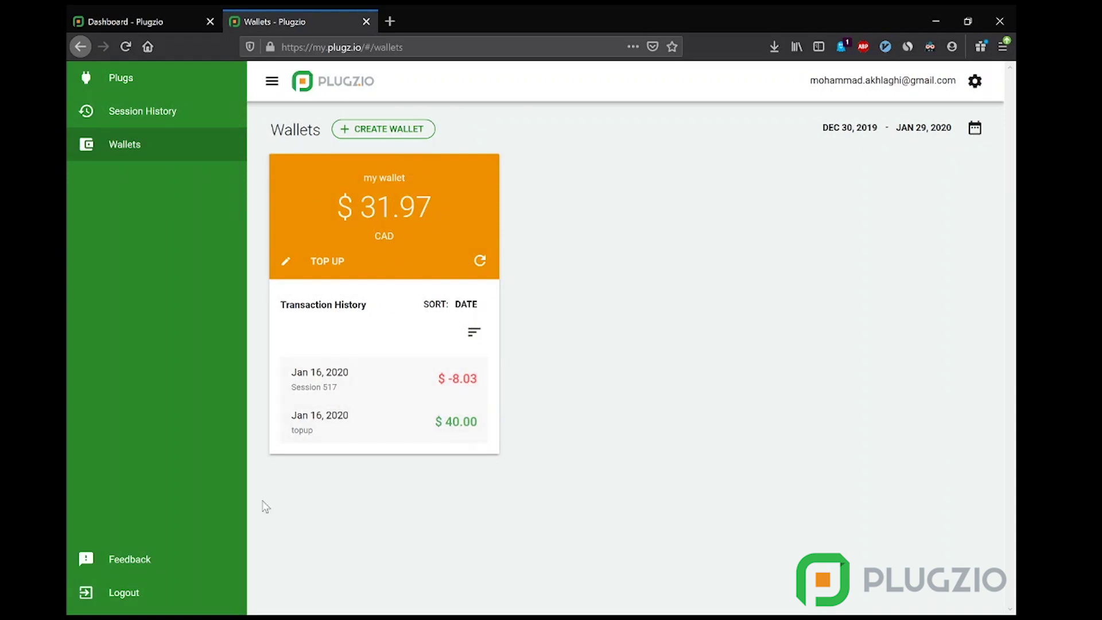
left_click(128, 566)
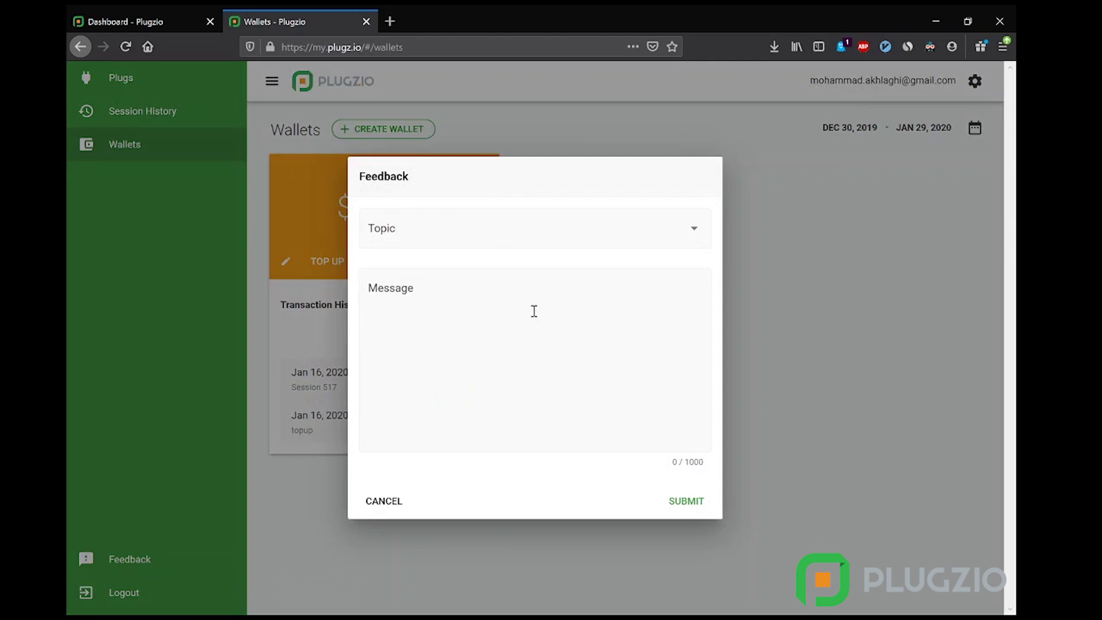
left_click(621, 232)
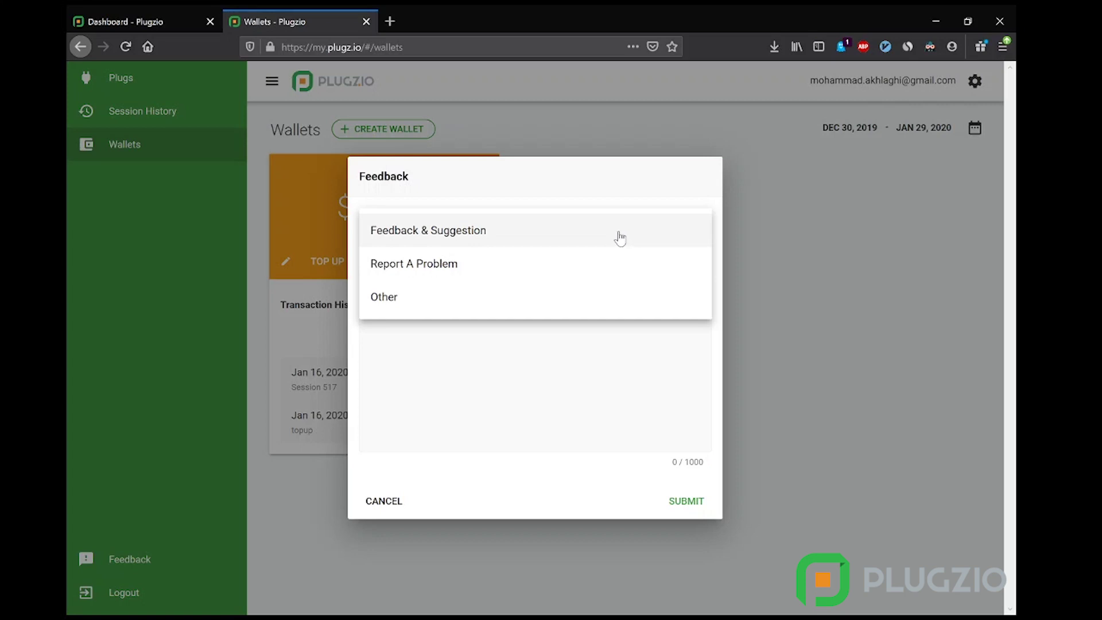
Compare the management Wallets ($8.41 Main Wallet) with the user's wallet, then start a new management wallet
left_click(411, 493)
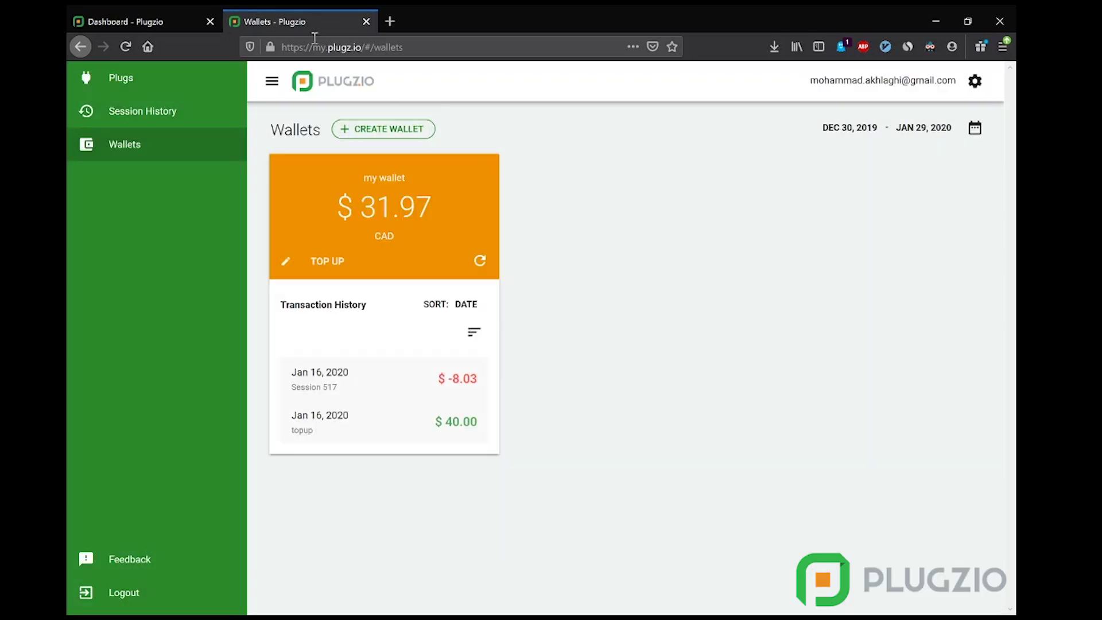
left_click(156, 19)
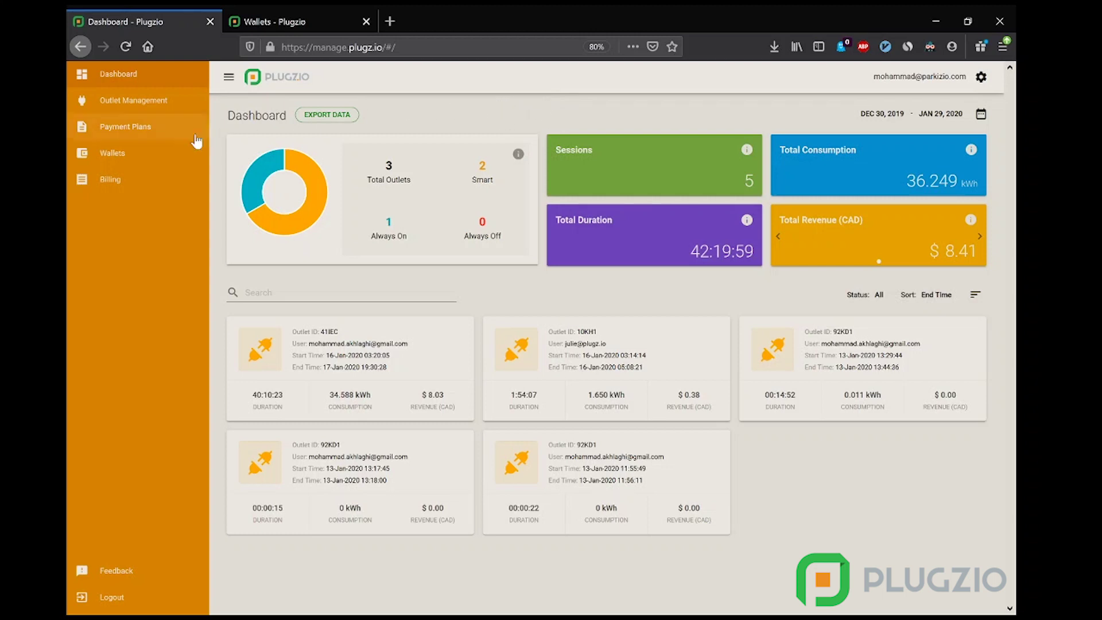
left_click(153, 154)
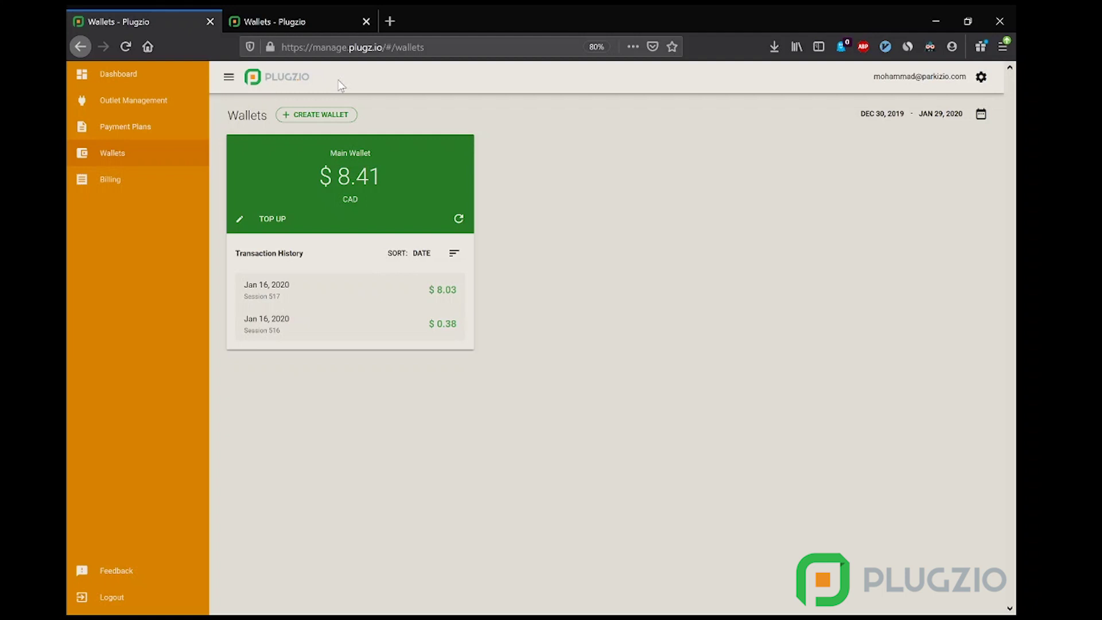
left_click(290, 21)
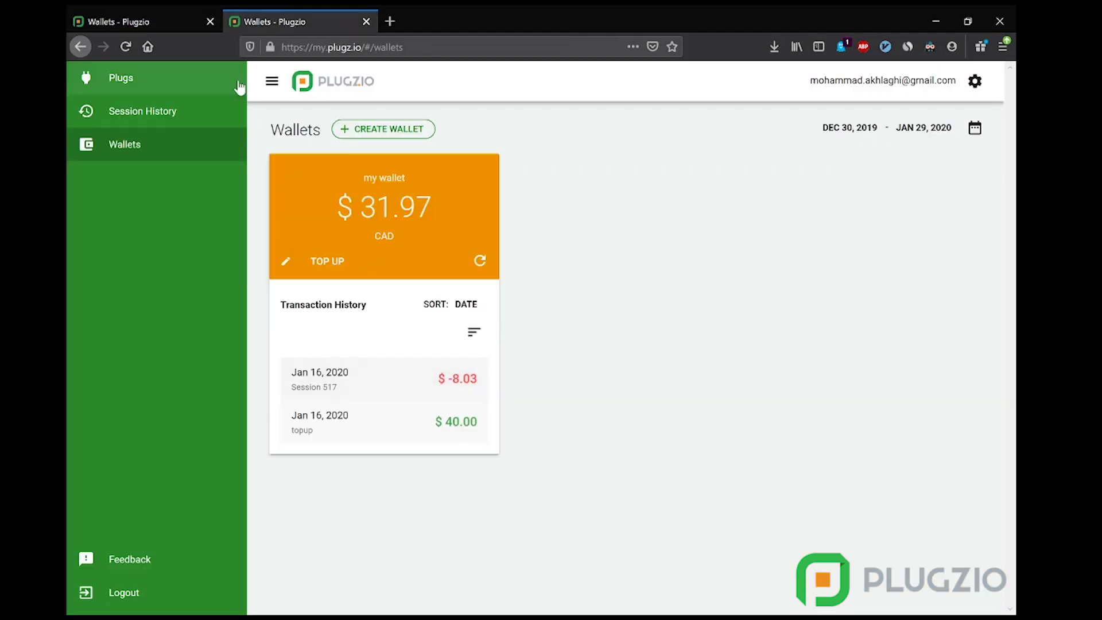
left_click(163, 20)
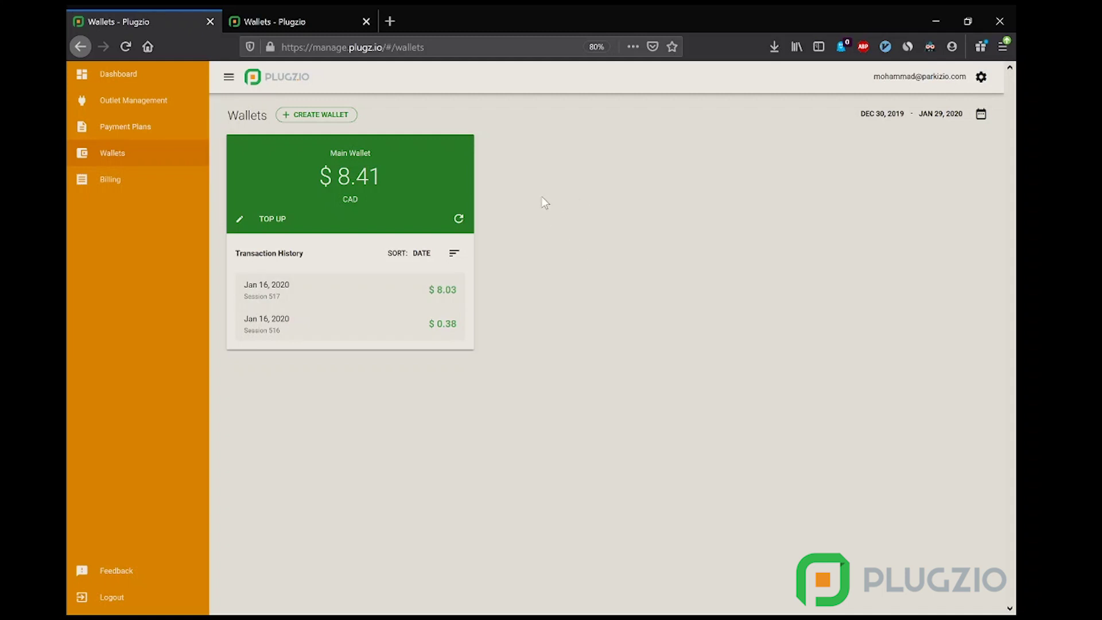
left_click(340, 114)
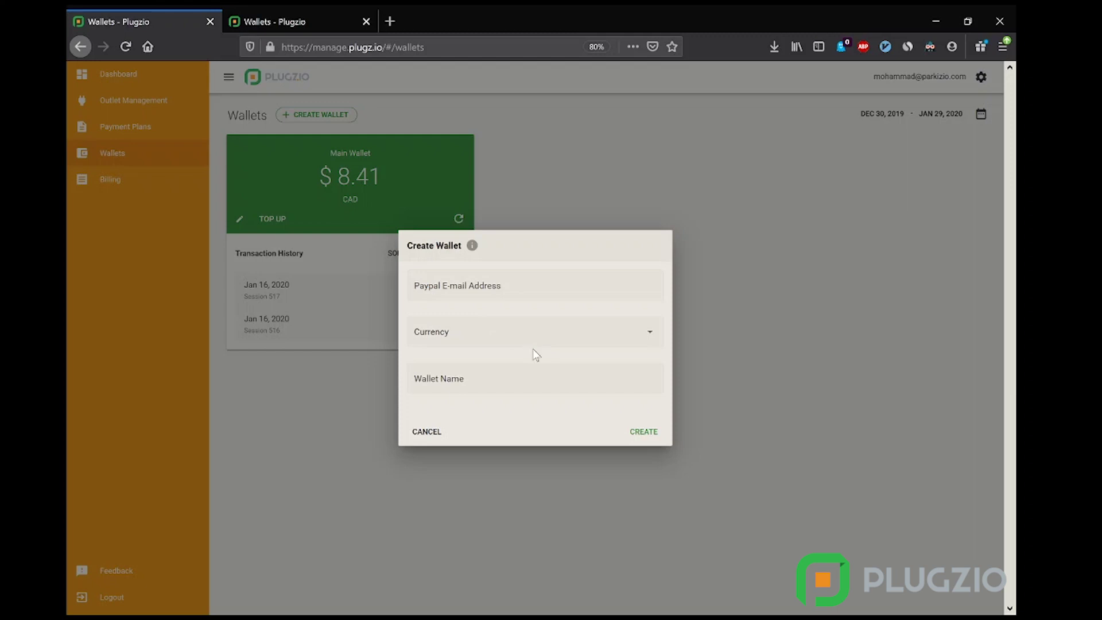
Look over the currency list and PayPal e-mail field, then discard the wallet form unsaved
left_click(575, 332)
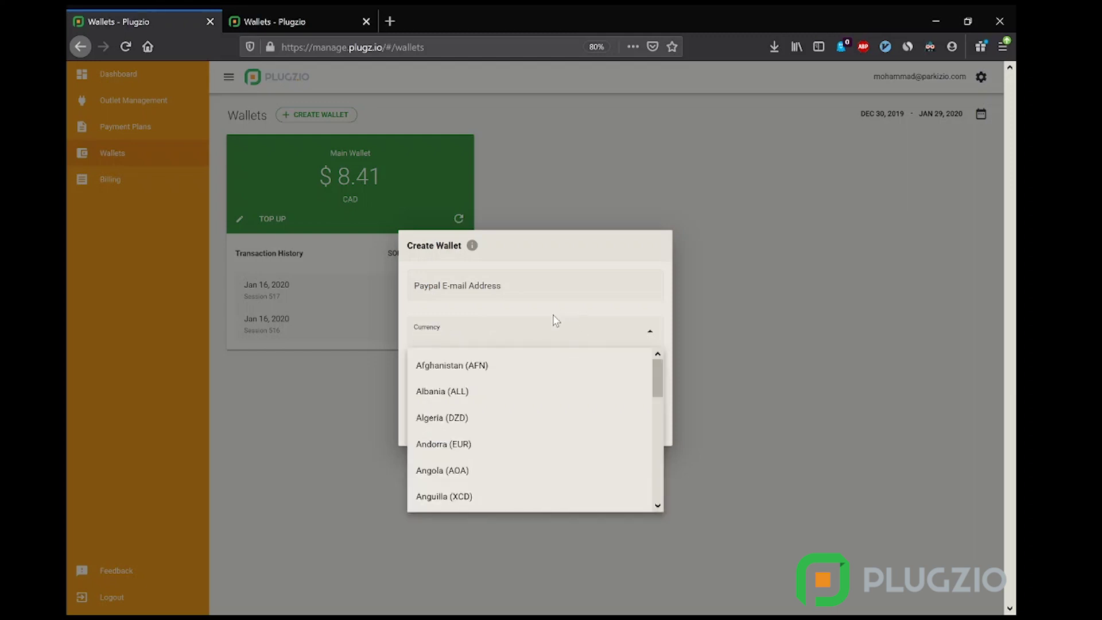
left_click(536, 318)
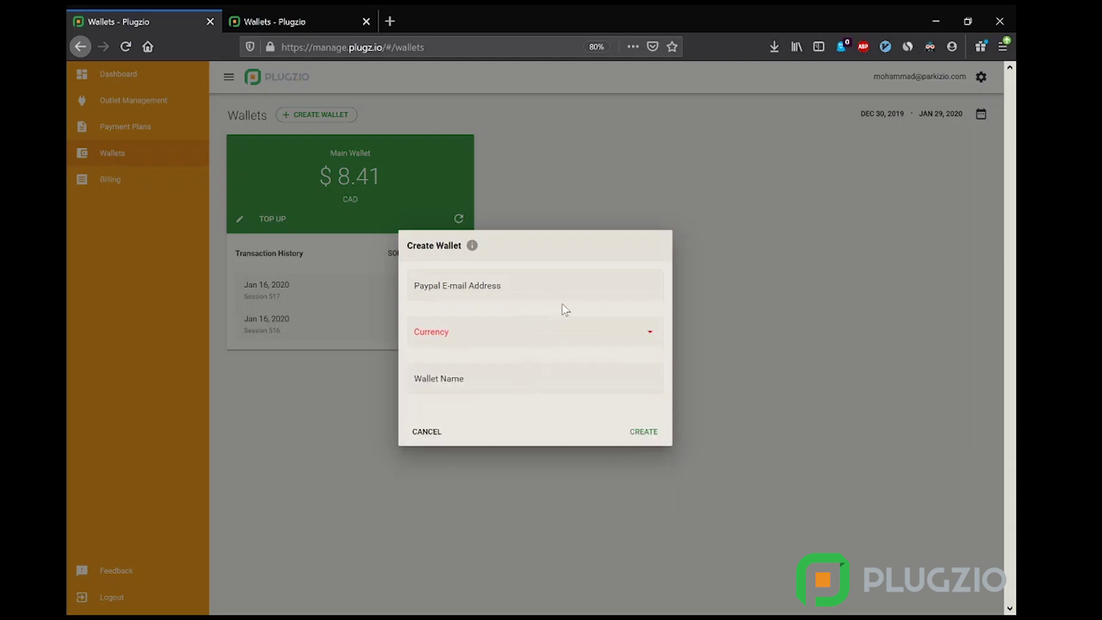
left_click(540, 290)
left_click(435, 438)
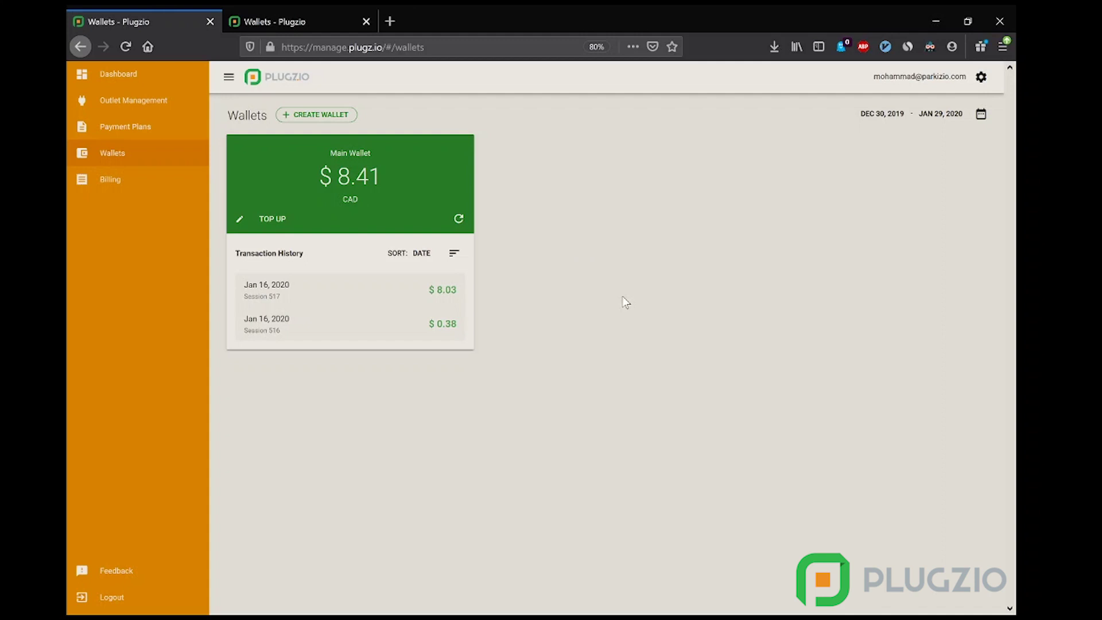
On the management Dashboard, check sort options and search a user's name to show one 10KH1 session
left_click(121, 77)
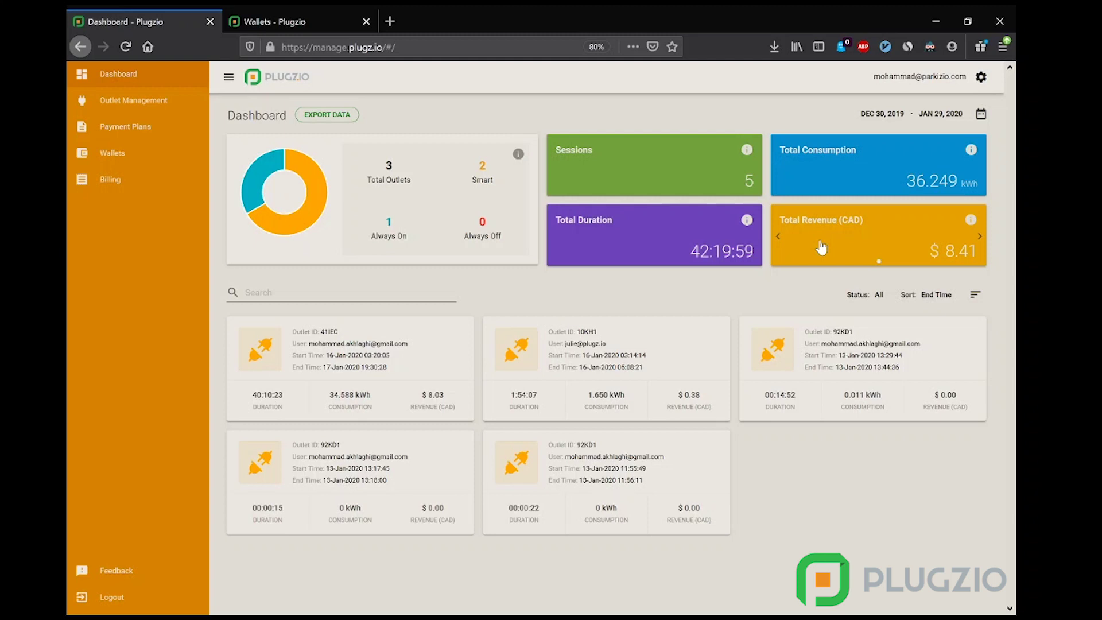
left_click(924, 296)
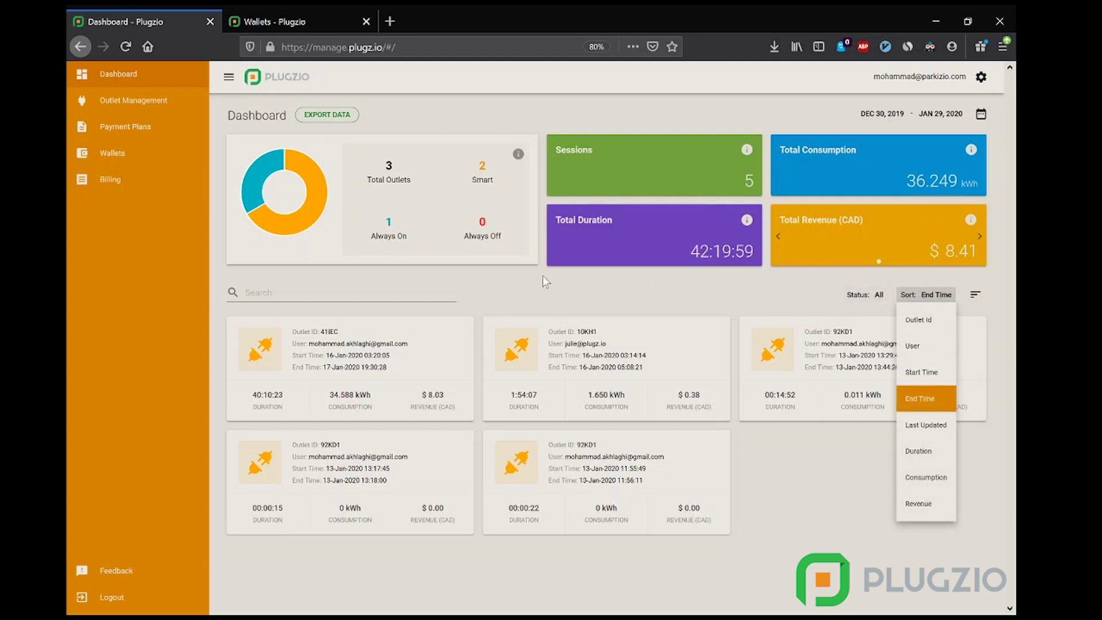
left_click(318, 295)
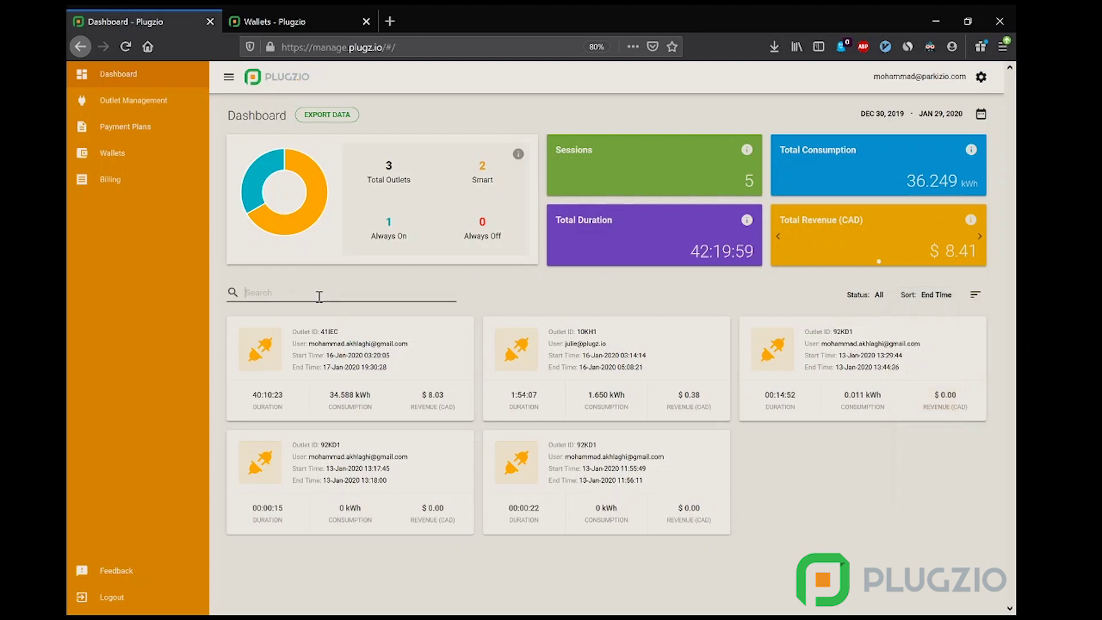
type("j")
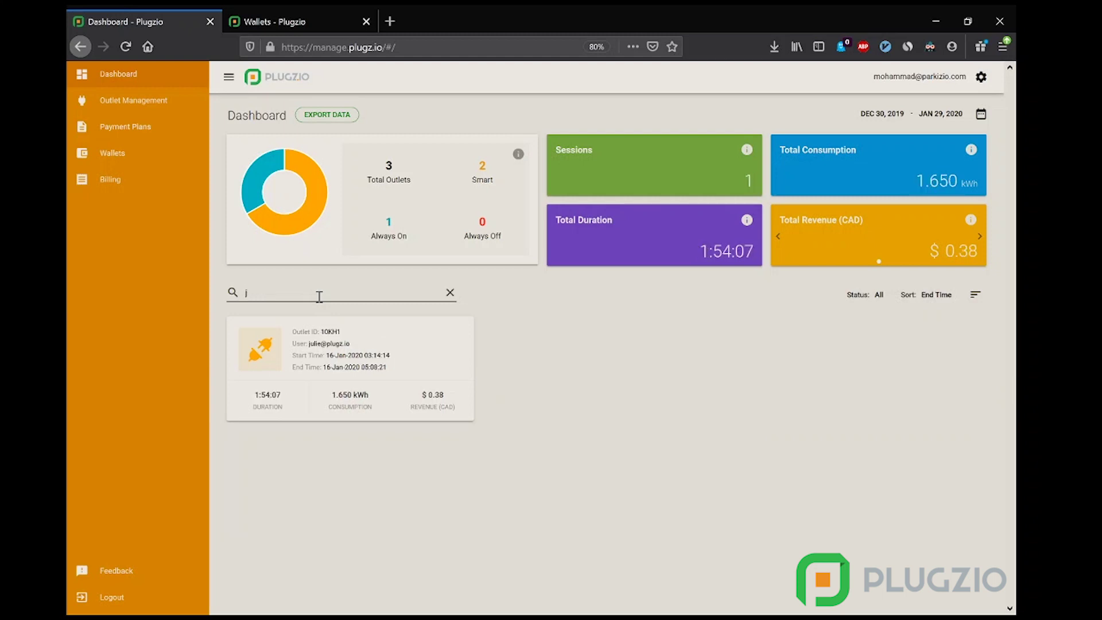
type("ulie")
Clear the session search, then start a data export and cancel it
left_click(451, 294)
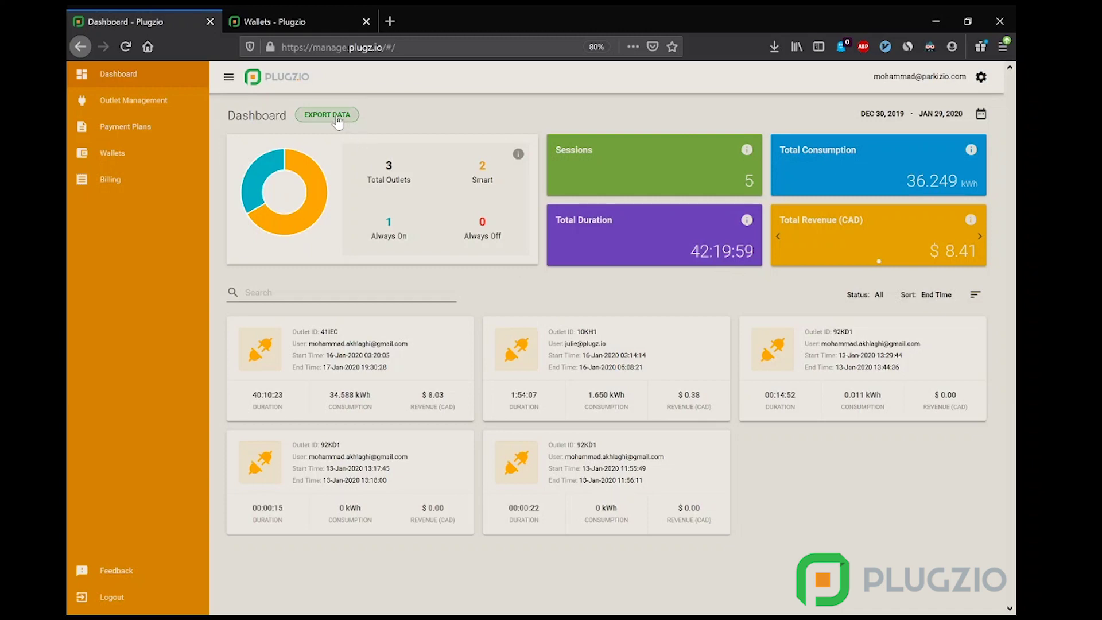
left_click(339, 122)
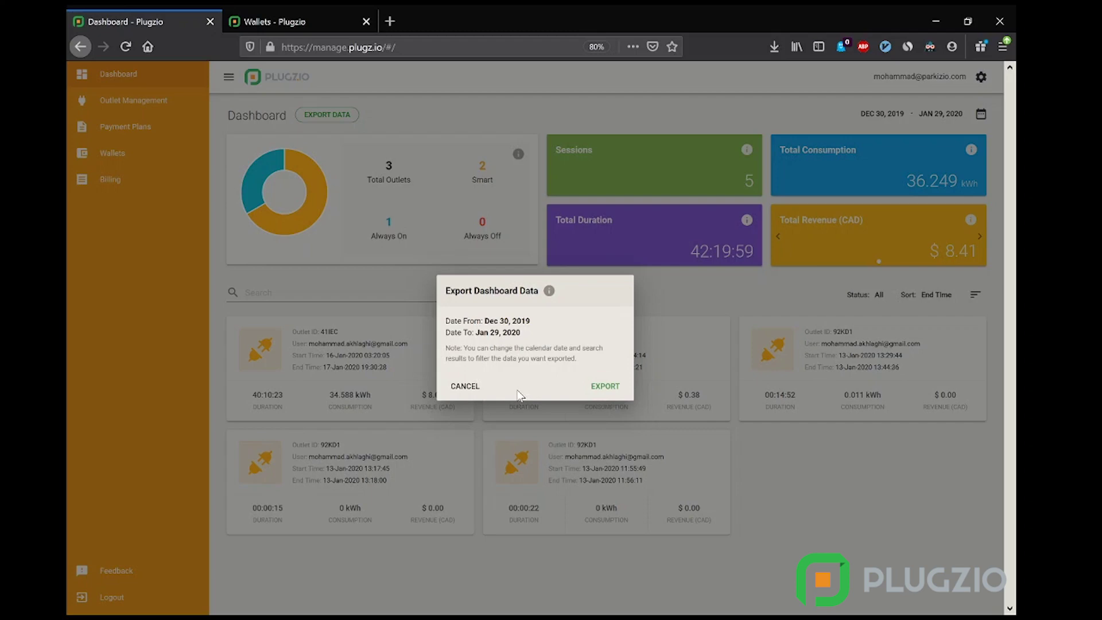
left_click(465, 385)
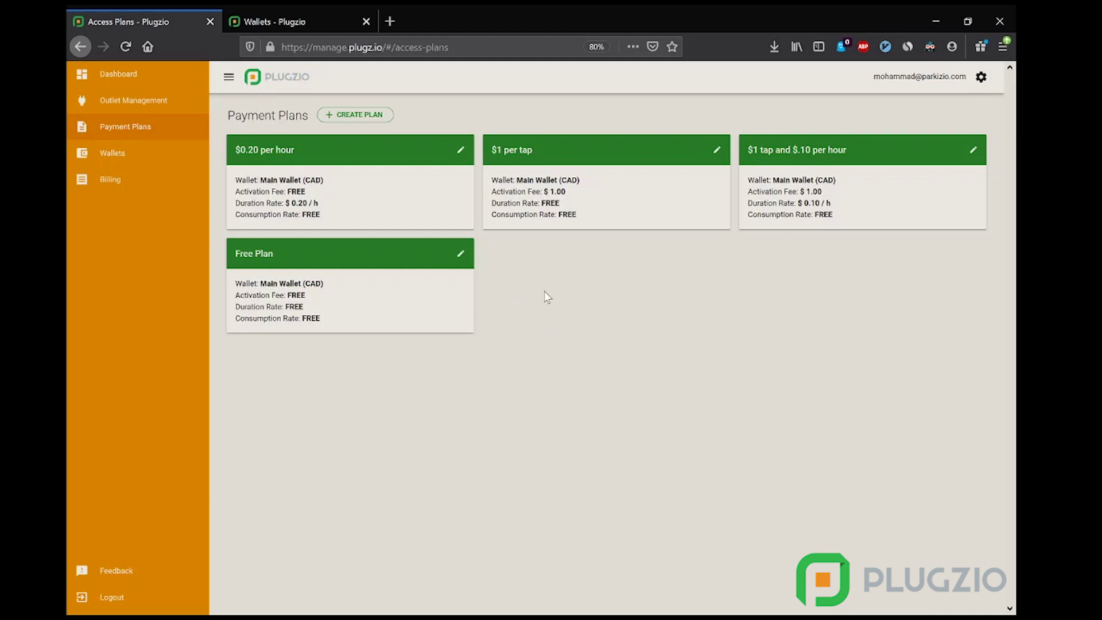
left_click(357, 116)
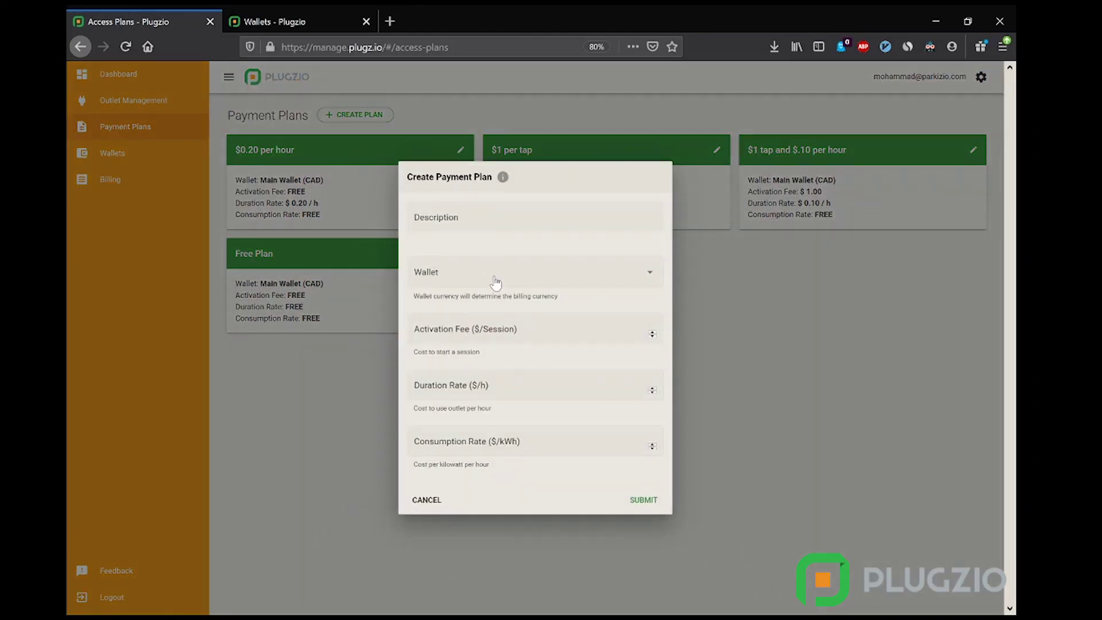
left_click(473, 329)
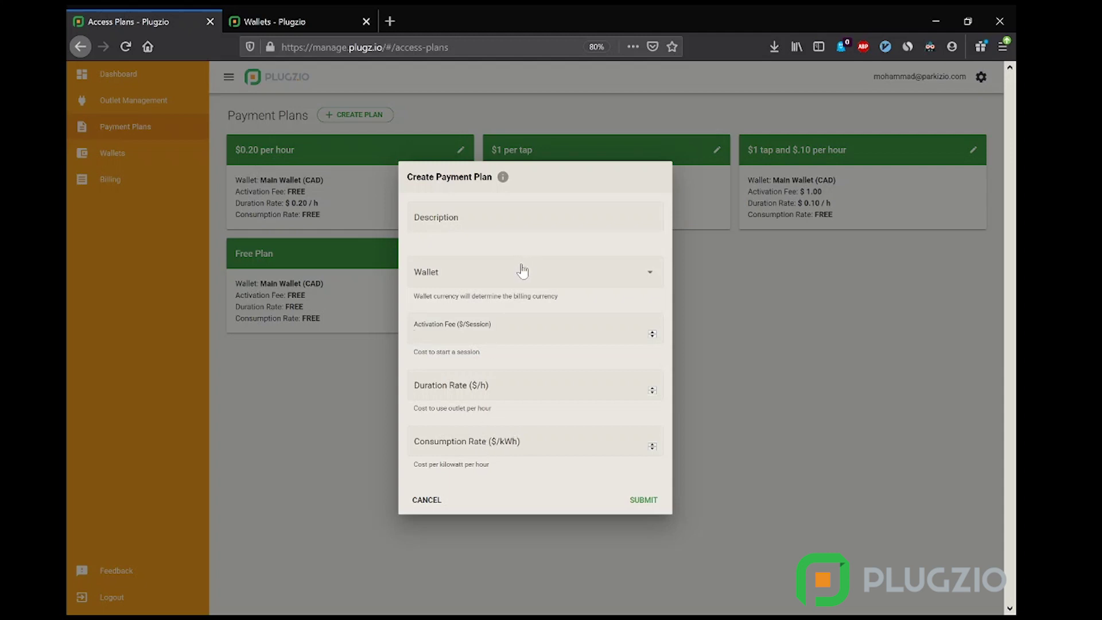
left_click(571, 281)
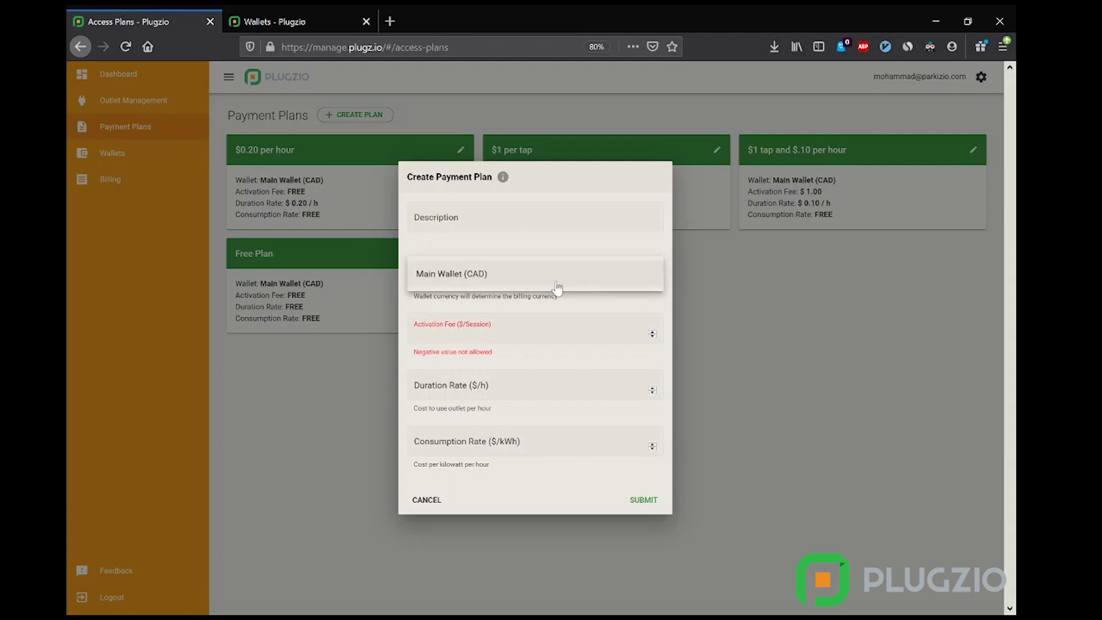
left_click(425, 500)
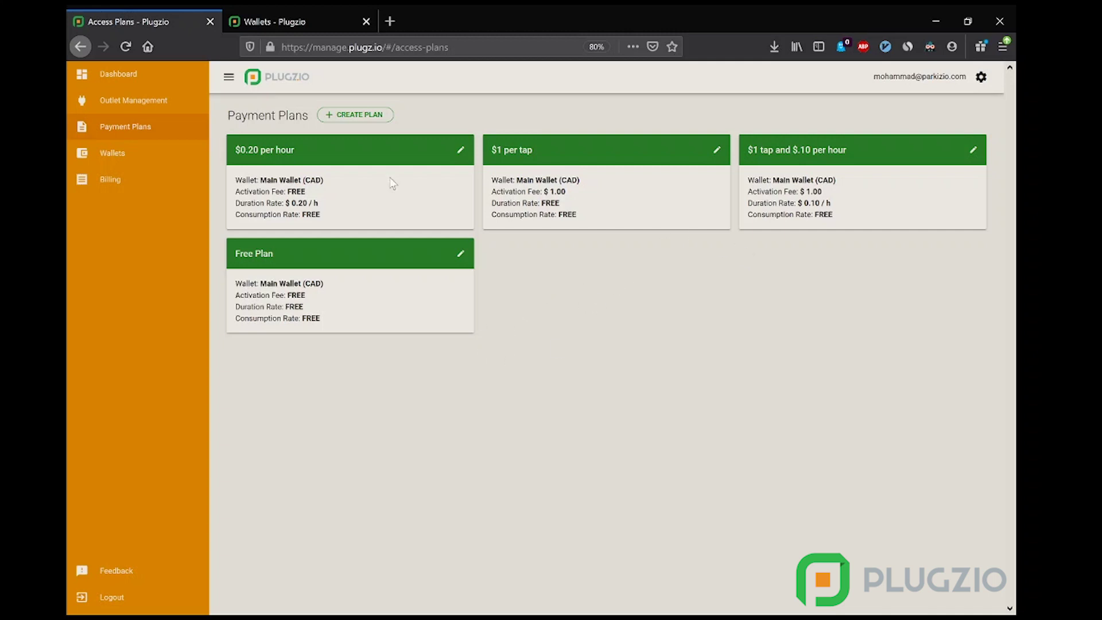
Go to Outlet Management at 110% zoom and expand outlet 41IEC's two users and their plans
left_click(147, 105)
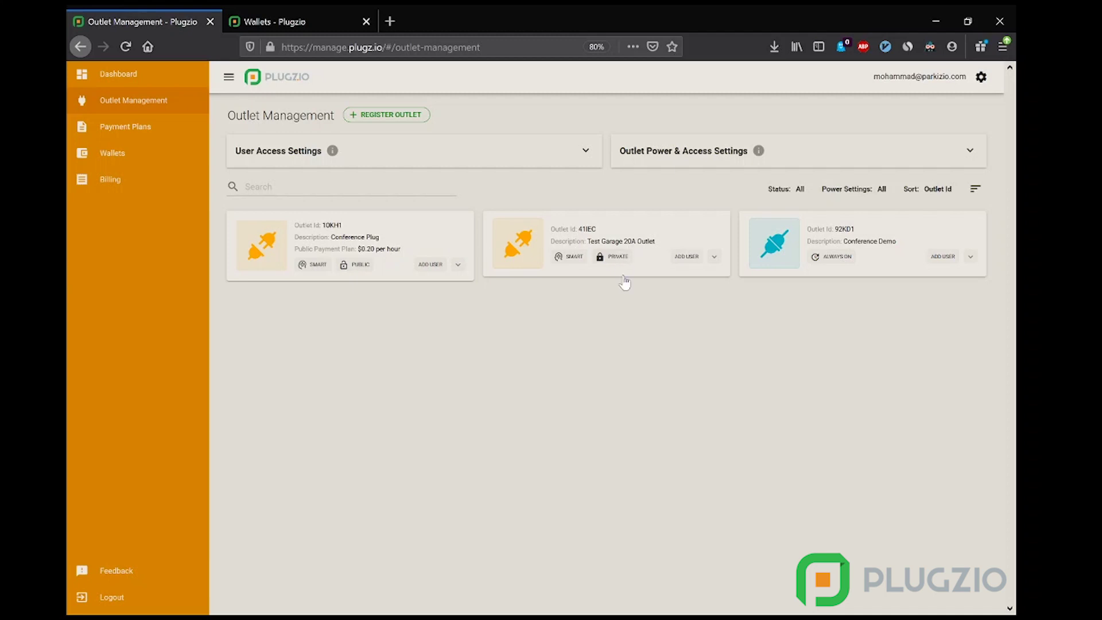
key("ctrl+plus")
key("ctrl+plus")
key("ctrl+plus")
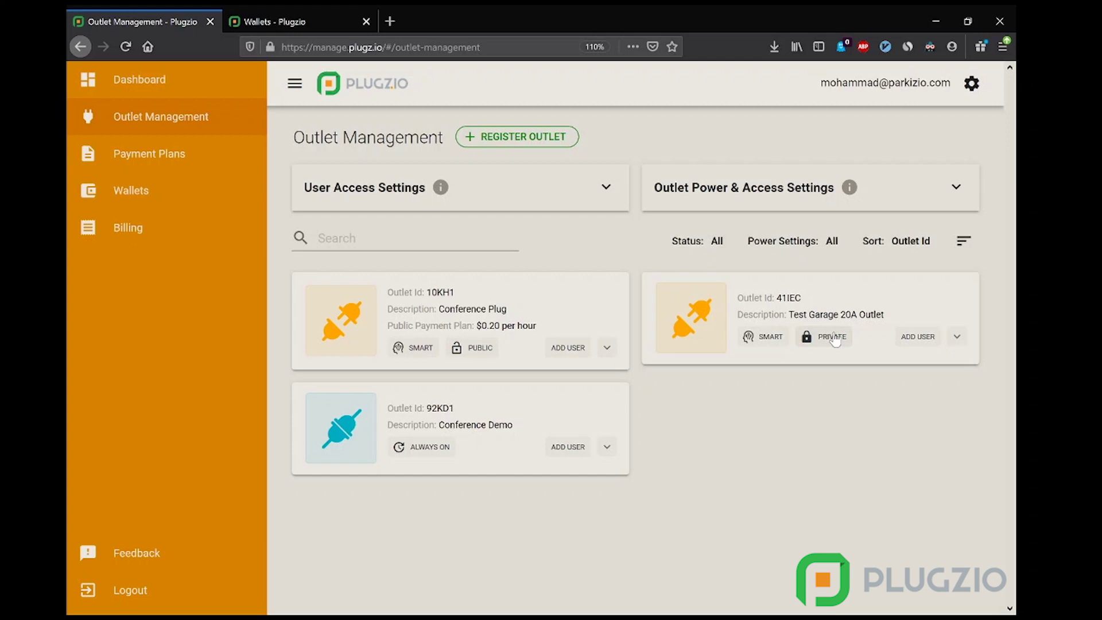
left_click(957, 337)
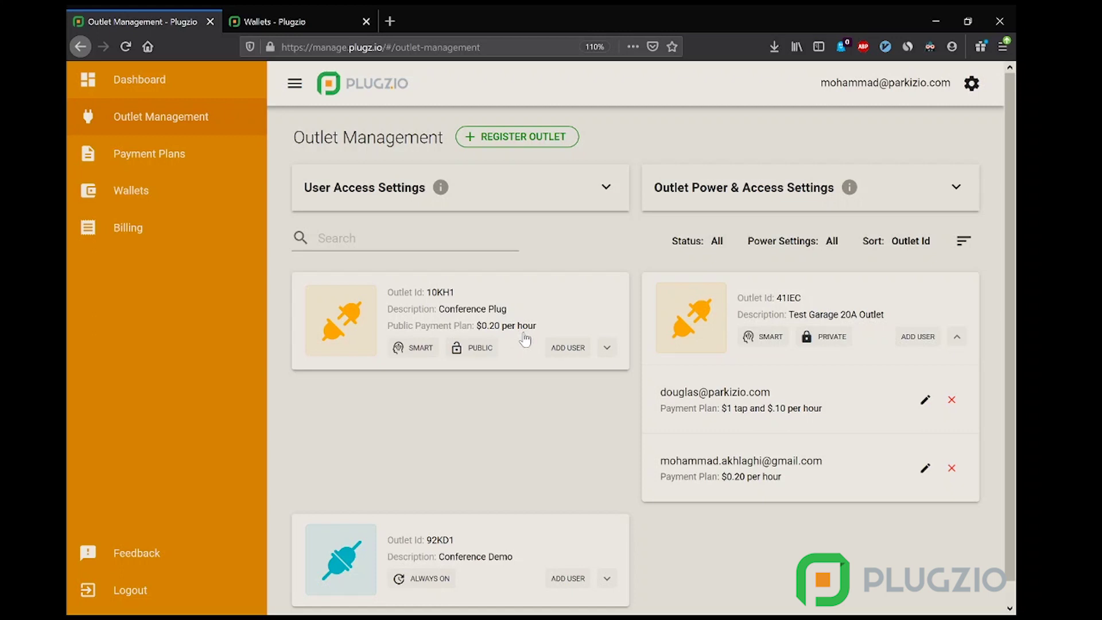
Expand outlet 10KH1 to list its users on Free Plan, $0.20 per hour and $1 per tap
left_click(607, 348)
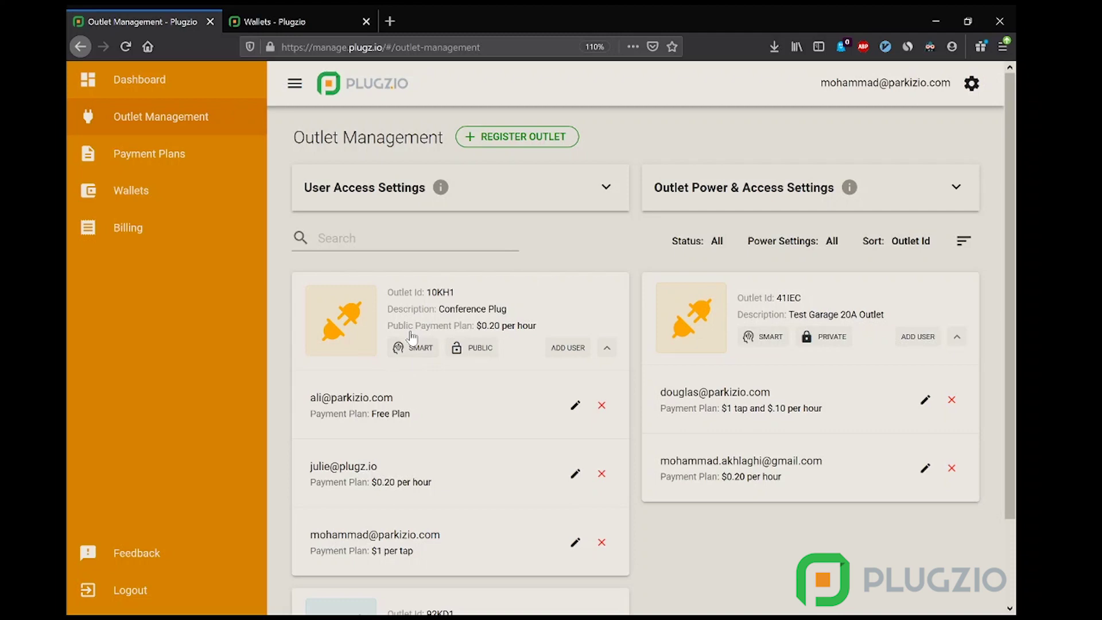
scroll(516, 350, "down", 3)
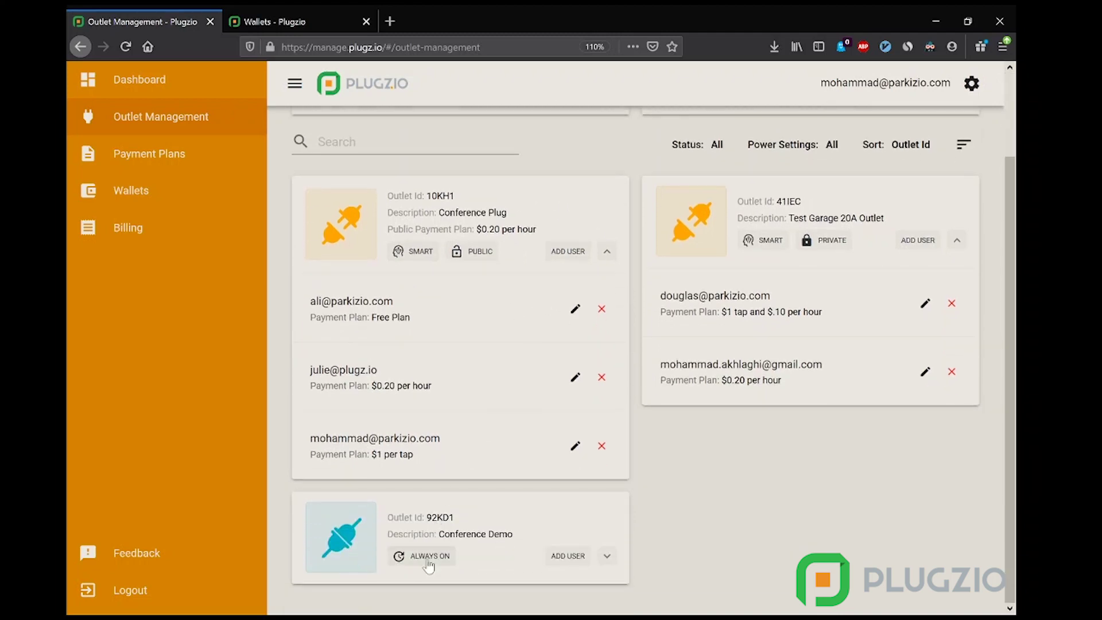
Open outlet 92KD1's power settings and review the options, leaving it on Always On
left_click(425, 556)
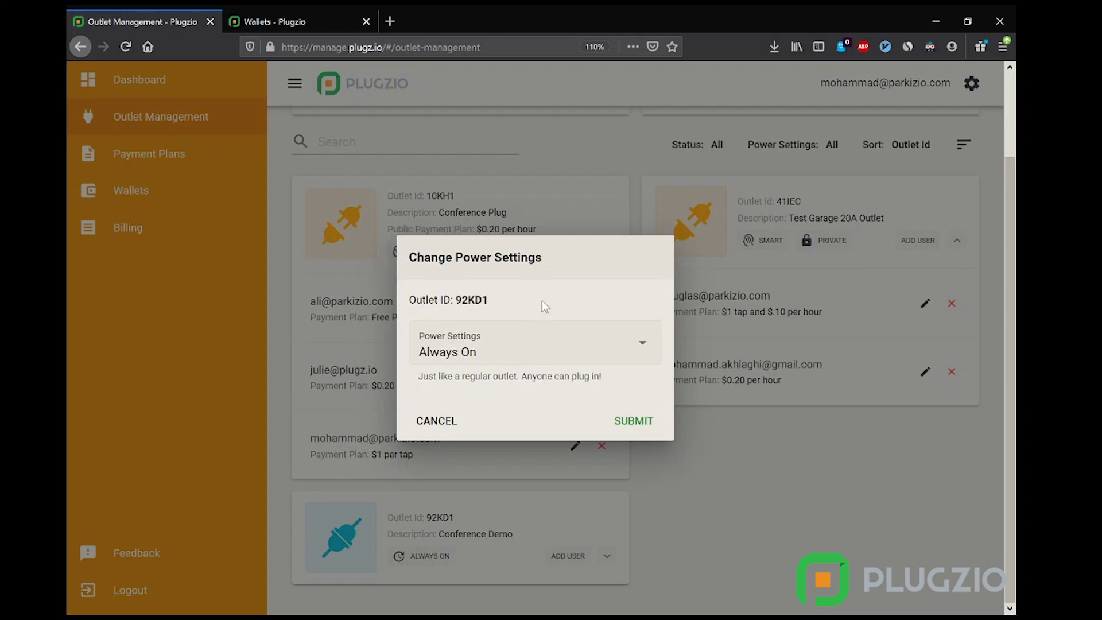
left_click(528, 339)
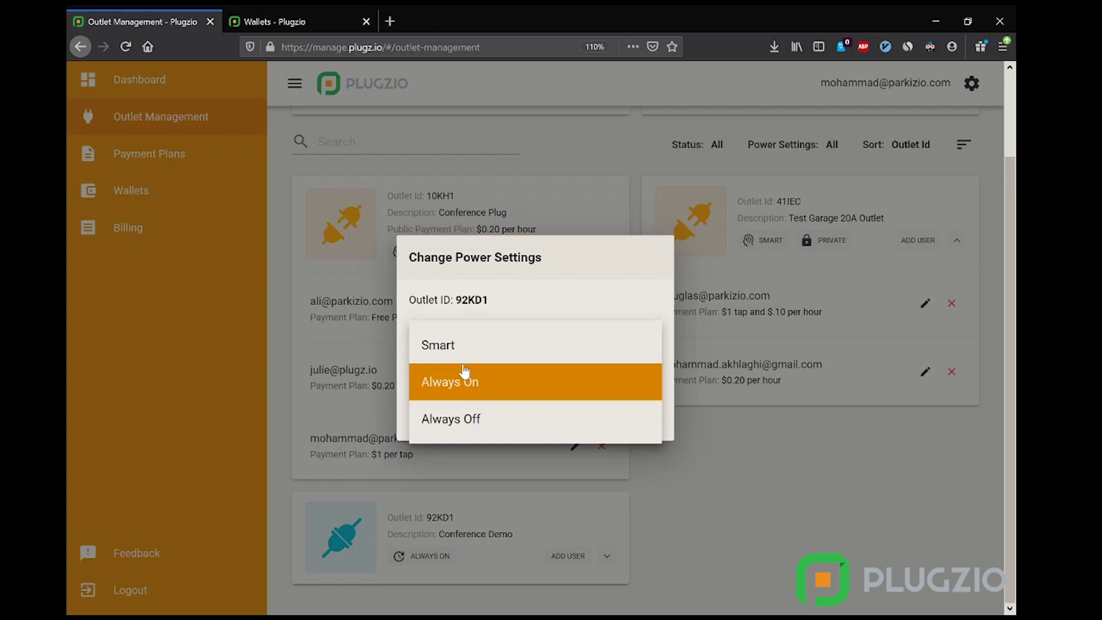
left_click(583, 263)
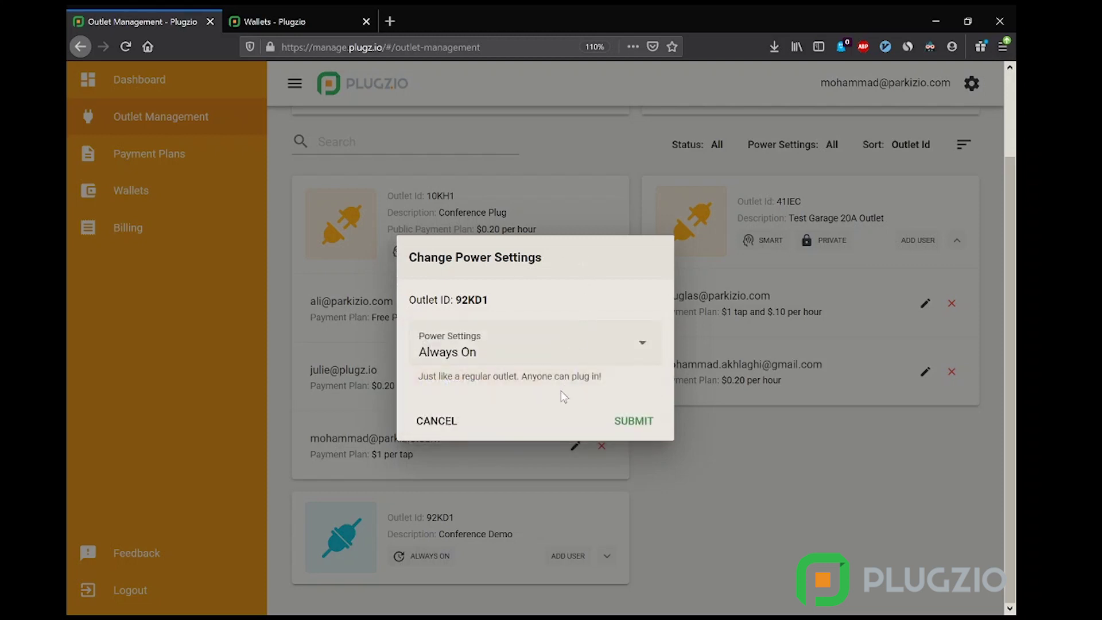
Cancel the Change Power Settings dialog, keeping outlet 92KD1 Always On
left_click(436, 423)
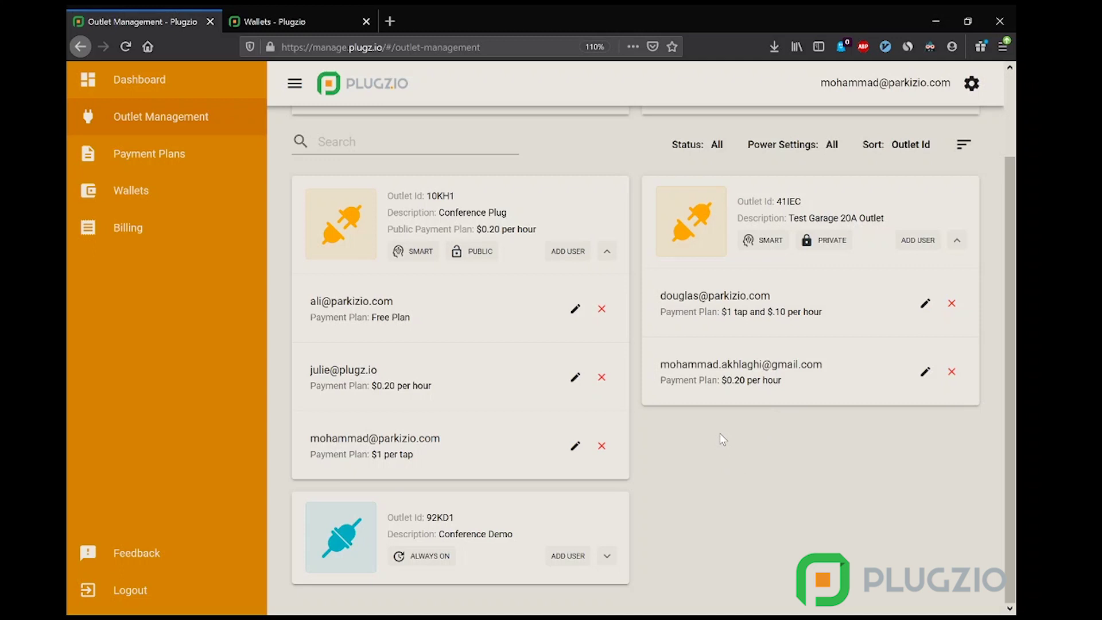